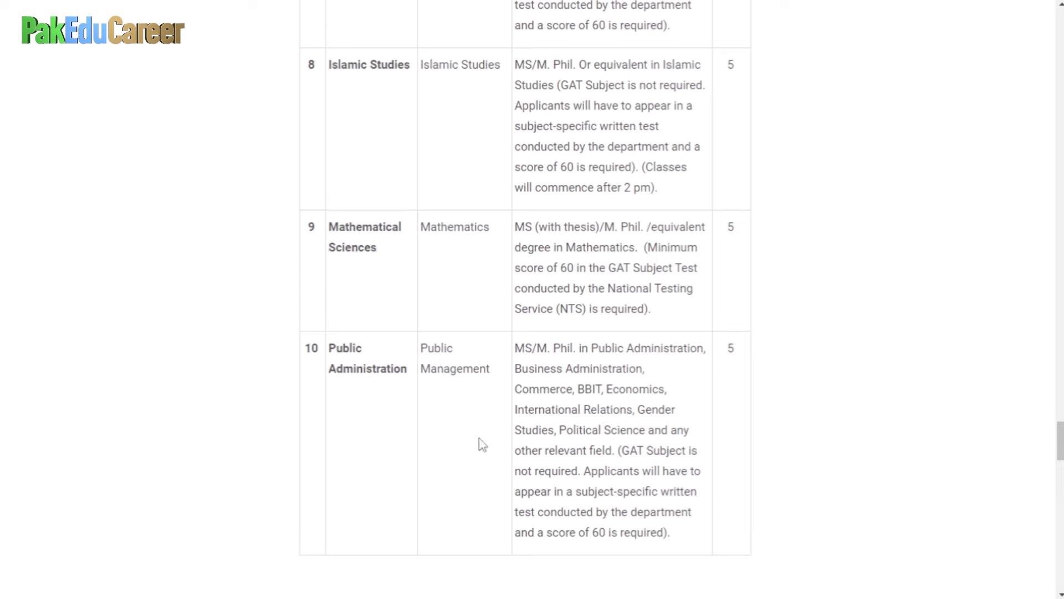
Review the eligibility criteria and seats for the doctoral programs, the Chakri Campus and the B.Ed. degree program
scroll(483, 446, "down", 6)
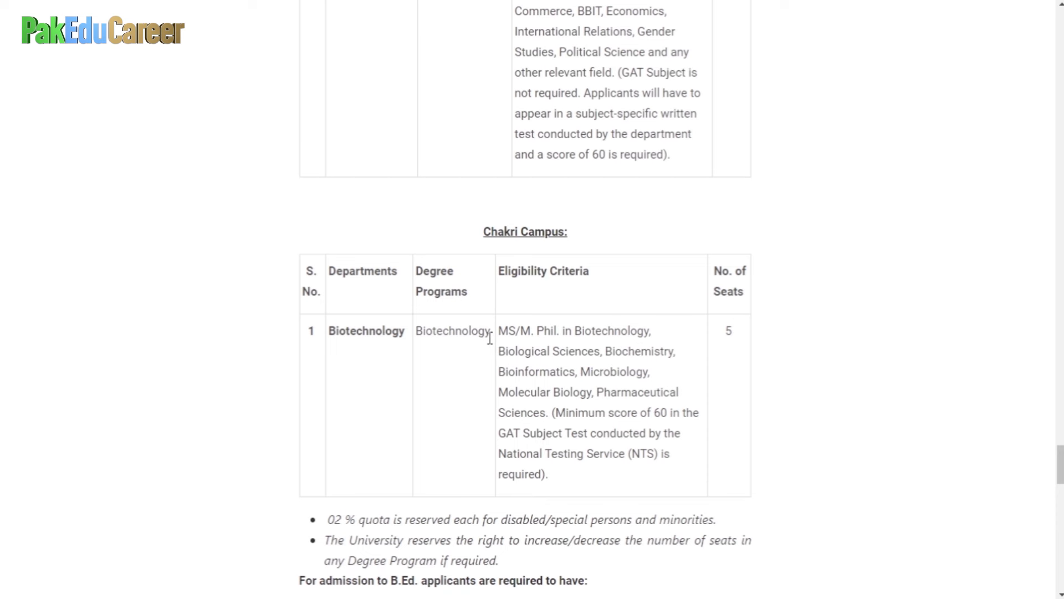
scroll(490, 338, "down", 7)
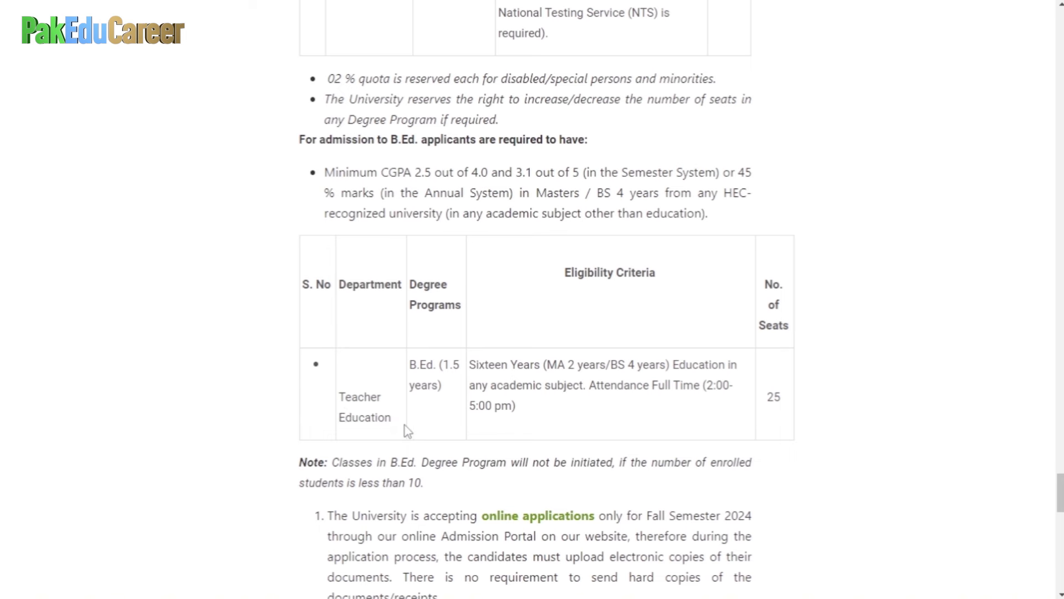
scroll(546, 242, "down", 2)
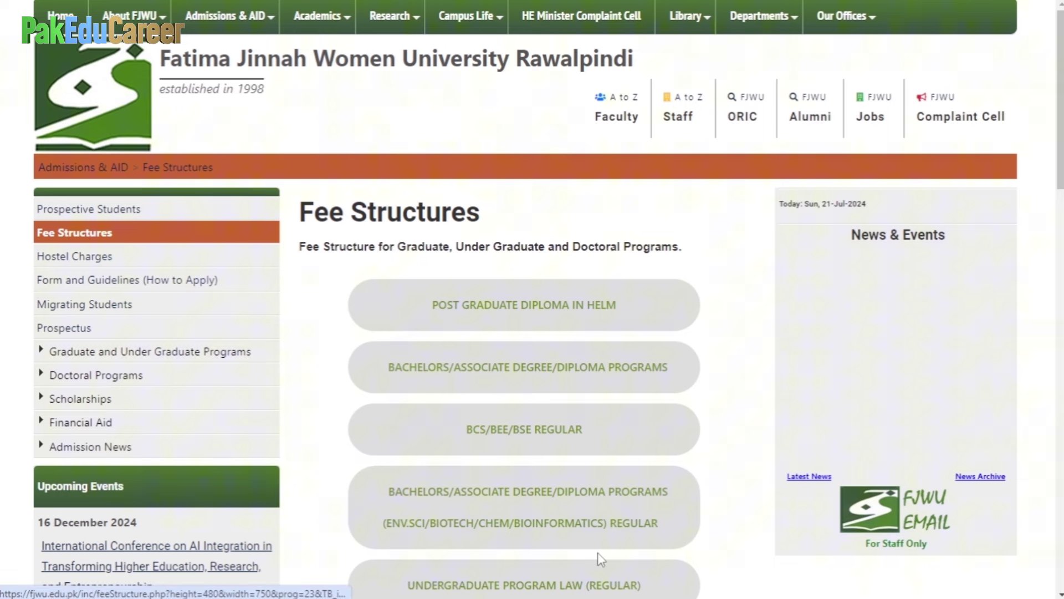
Open the Bachelors/Associate Degree/Diploma Programs fee structure and examine the bachelors and regular undergraduate law fees
scroll(599, 554, "down", 3)
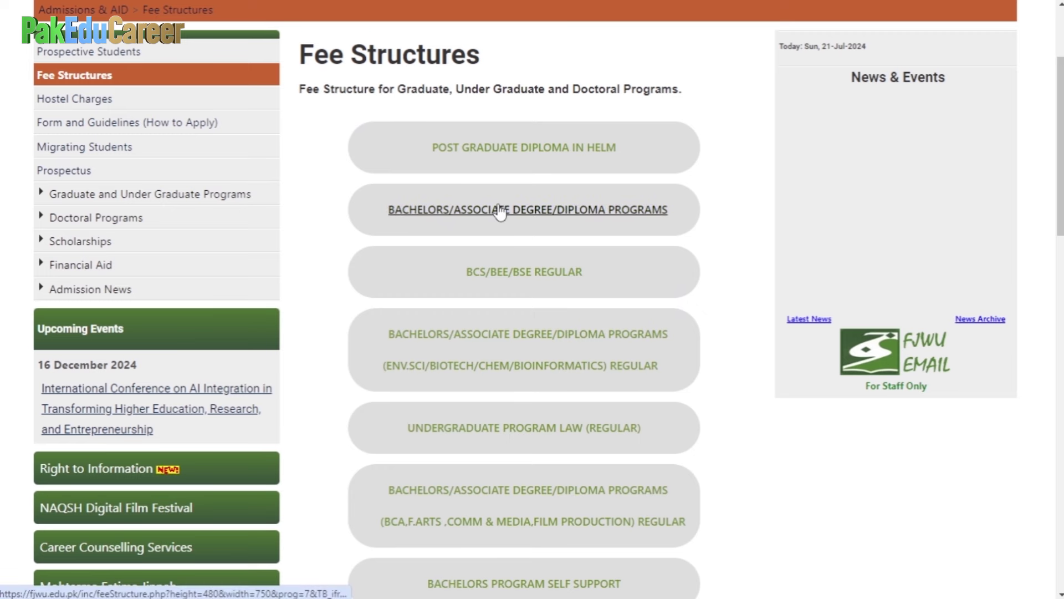
left_click(609, 213)
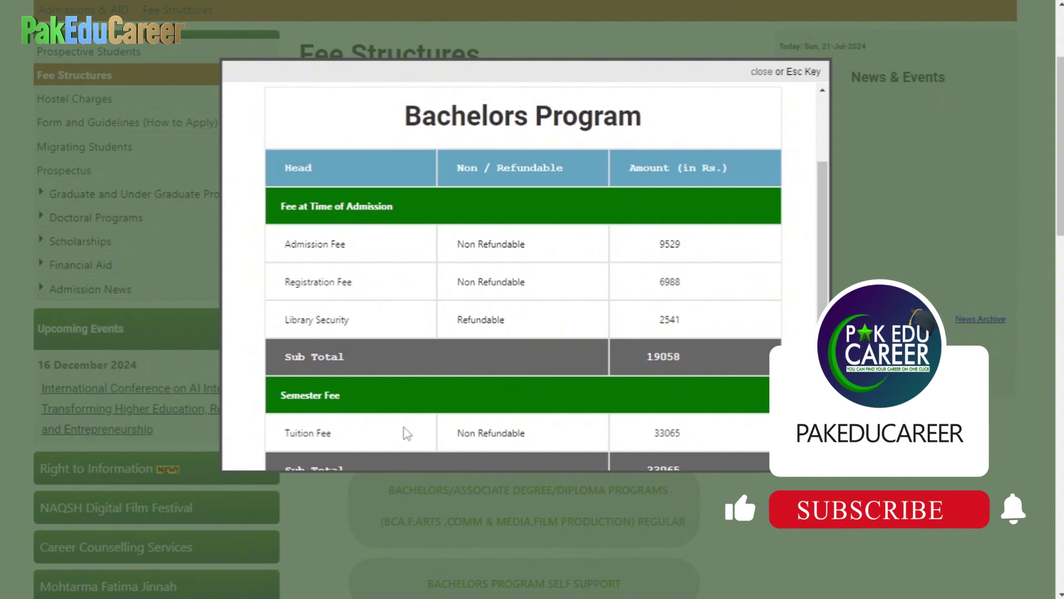
scroll(523, 310, "down", 1)
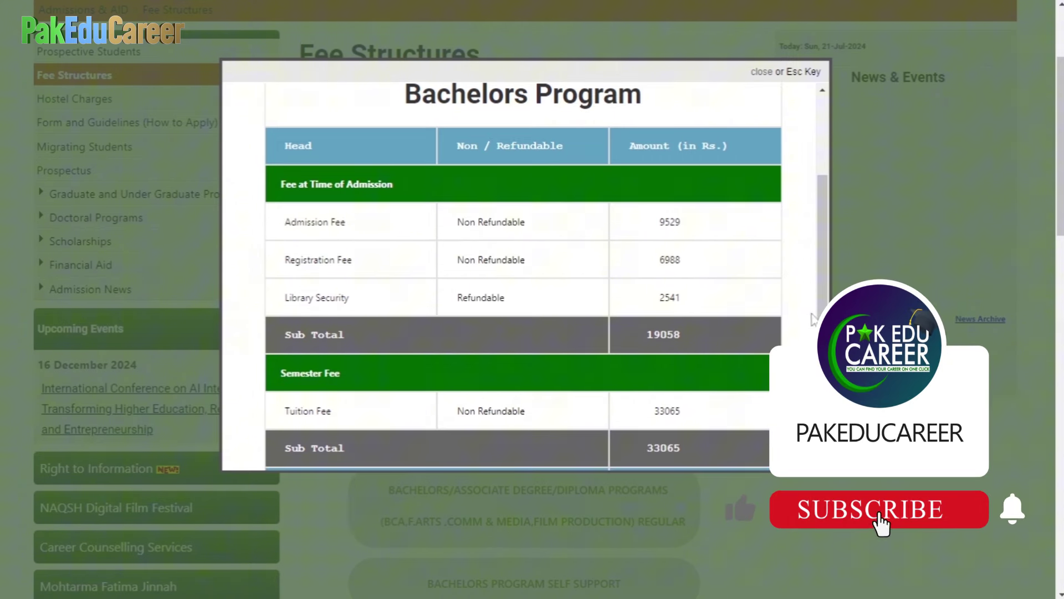
scroll(669, 416, "down", 3)
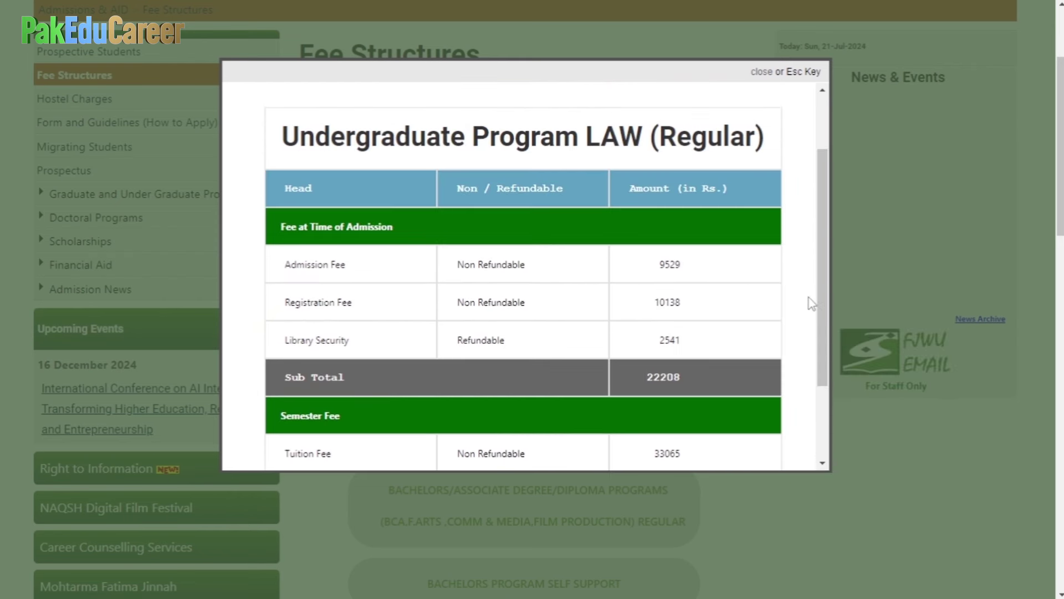
scroll(811, 304, "down", 5)
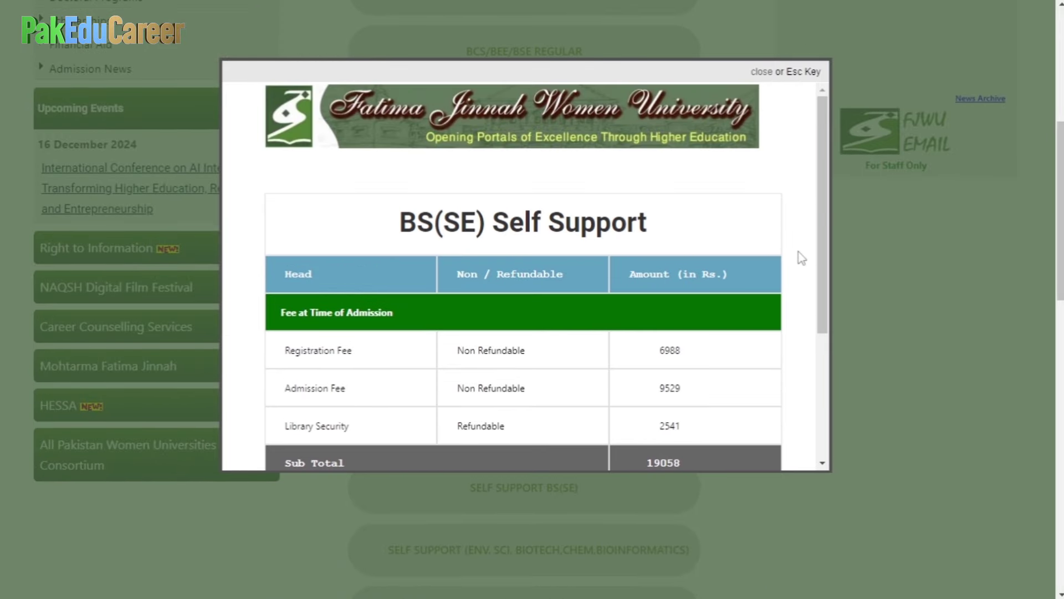
Examine the self-support BS(SE) and M.Phil science fees, close the fee details and look over the remaining programs in the list
scroll(820, 286, "down", 4)
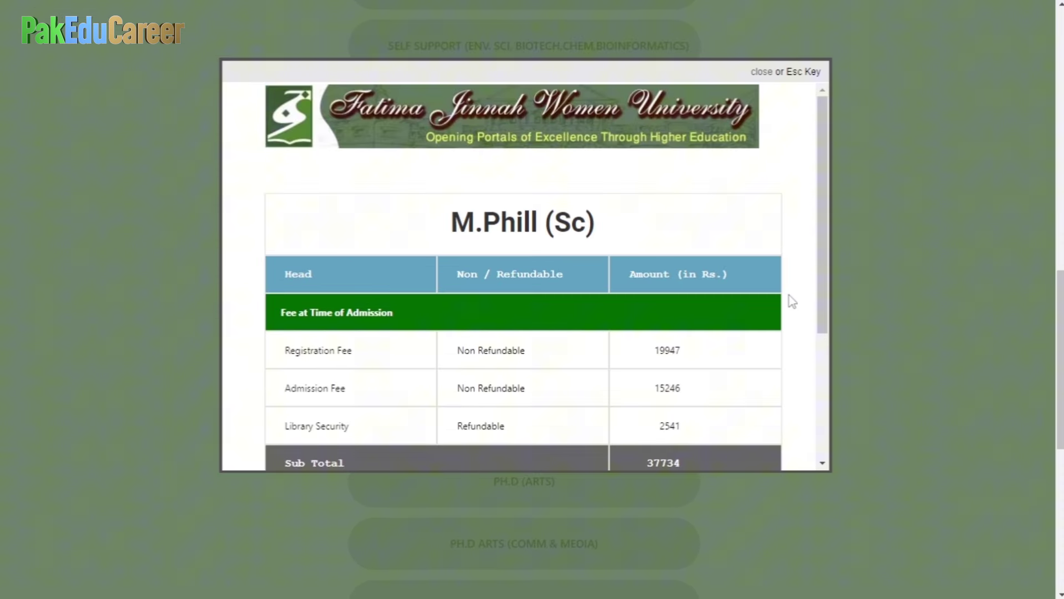
scroll(822, 460, "down", 4)
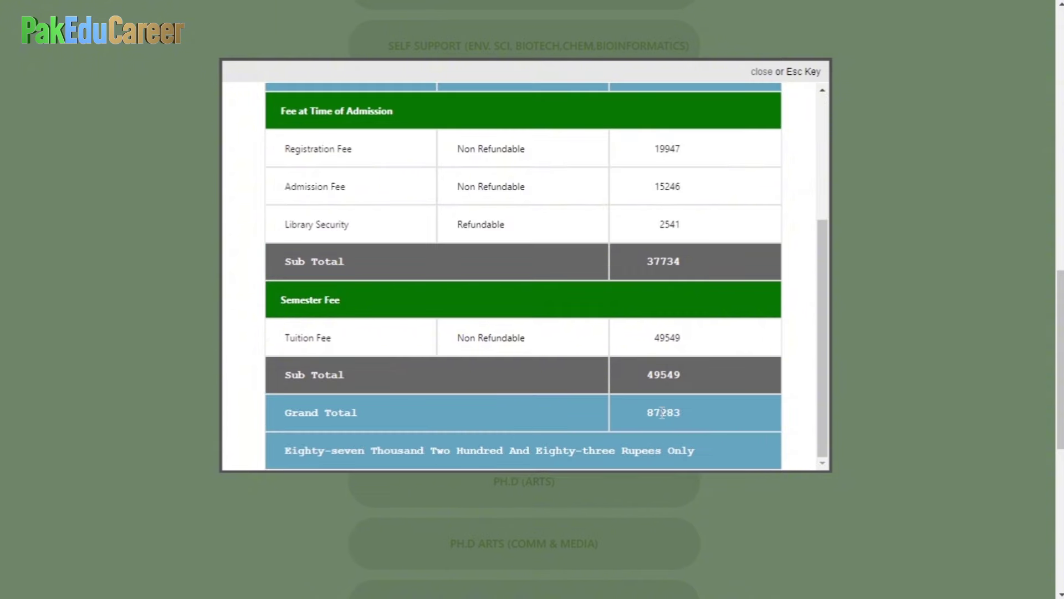
left_click(730, 473)
scroll(730, 472, "down", 5)
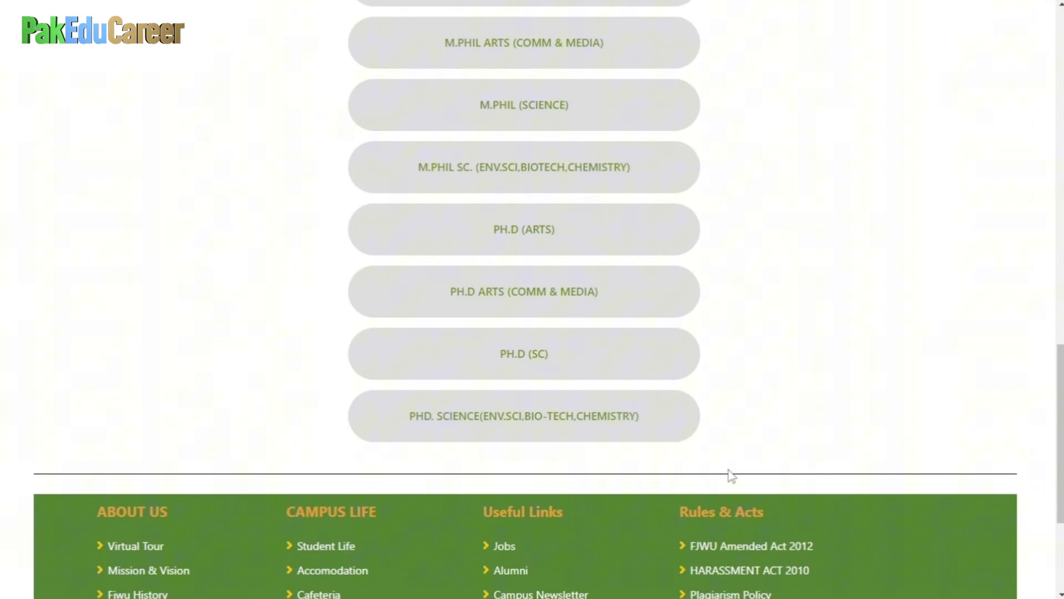
scroll(729, 472, "up", 6)
scroll(729, 473, "up", 8)
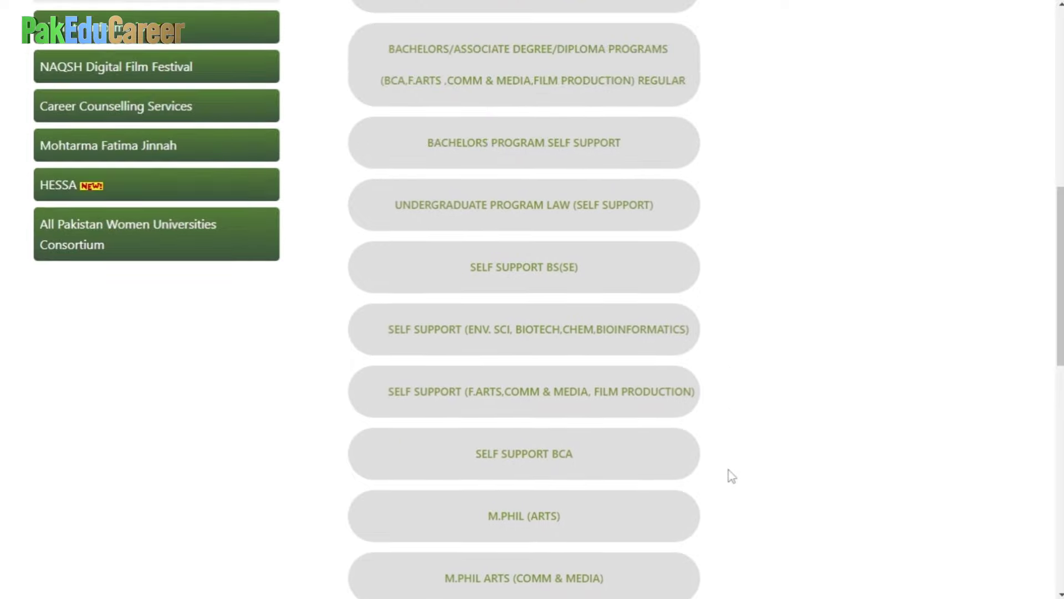
scroll(730, 473, "up", 4)
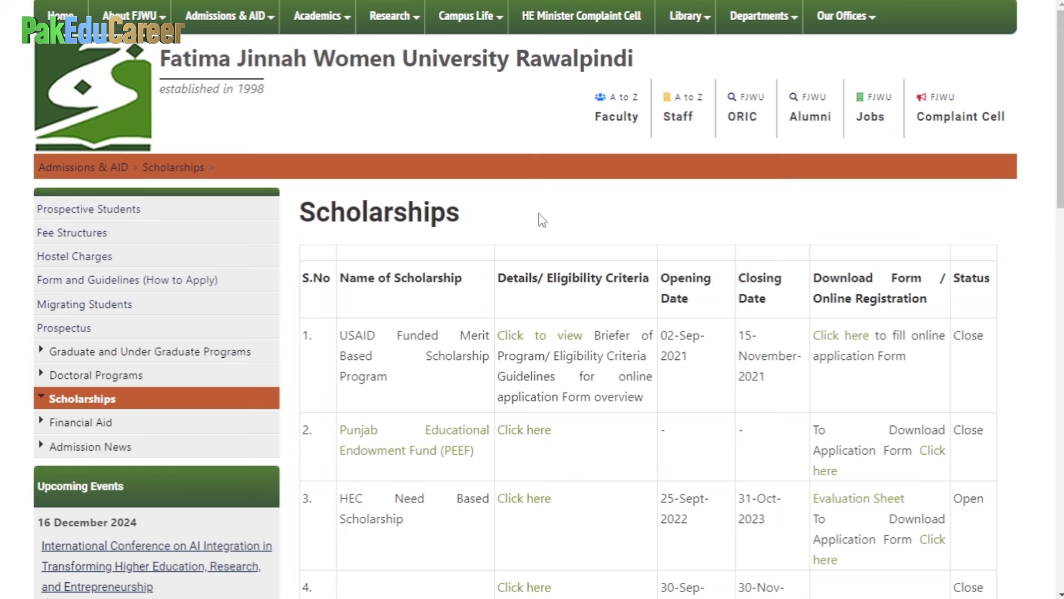
Look through the scholarships table for each scholarship's eligibility details, dates, application forms and status
scroll(542, 220, "down", 3)
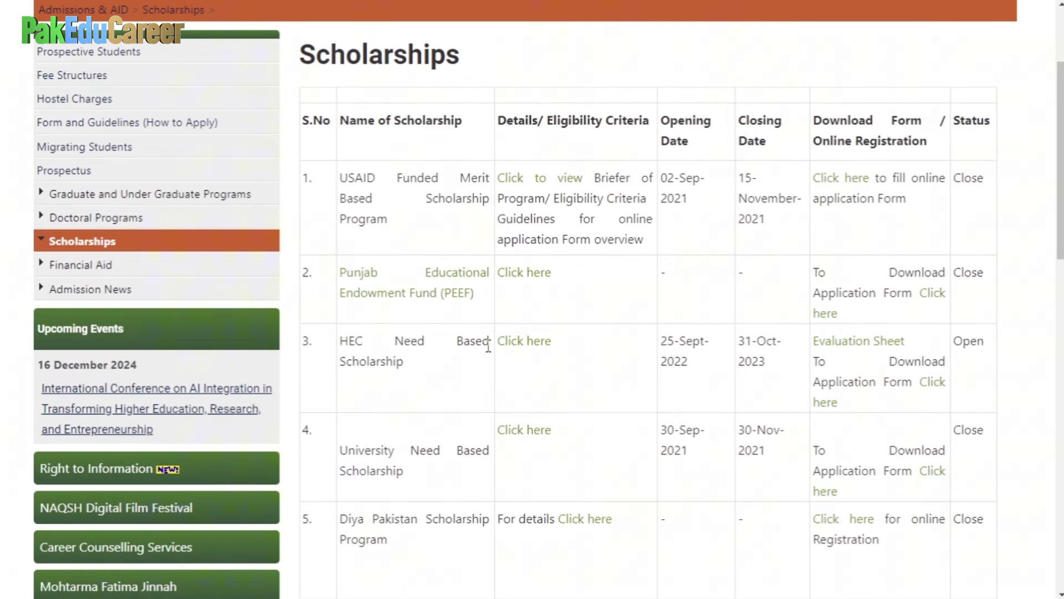
scroll(403, 406, "down", 4)
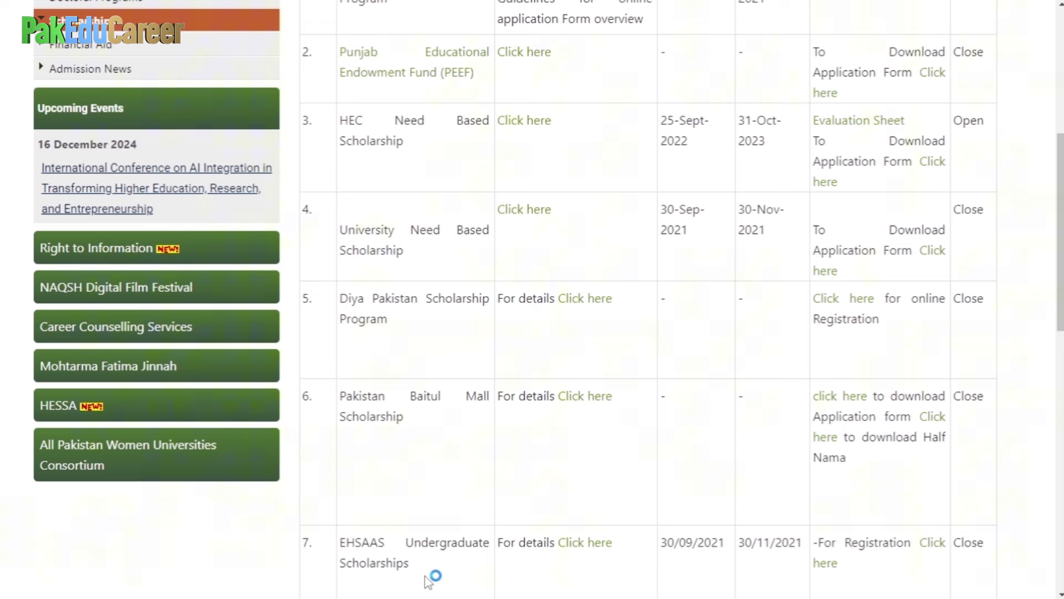
scroll(430, 577, "down", 7)
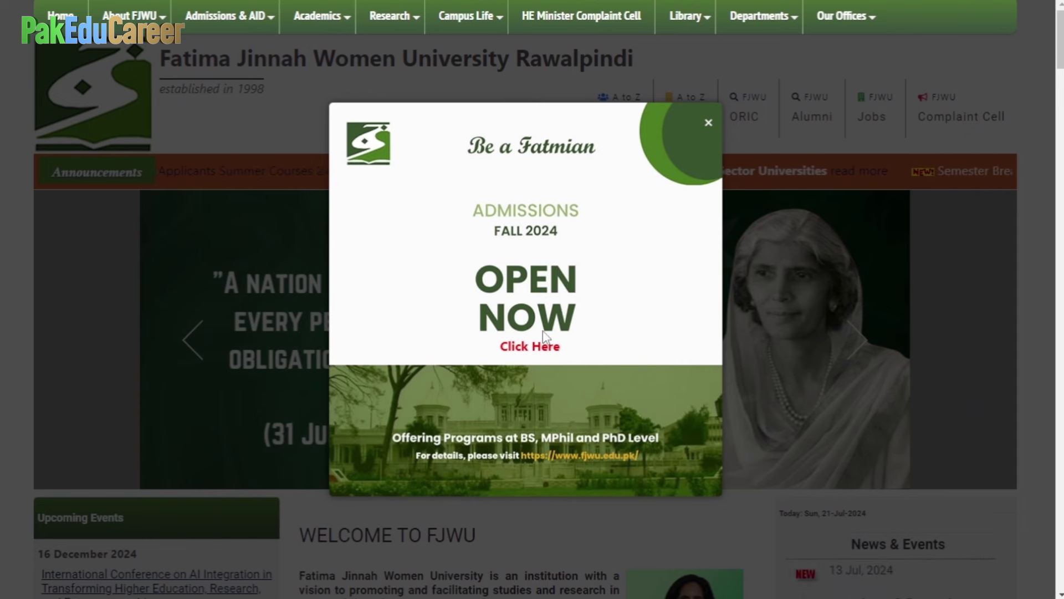
Open the Fall 2024 admissions notice for four-year Bachelors Degree Programs and follow its Apply Online link to the admission portal
left_click(523, 353)
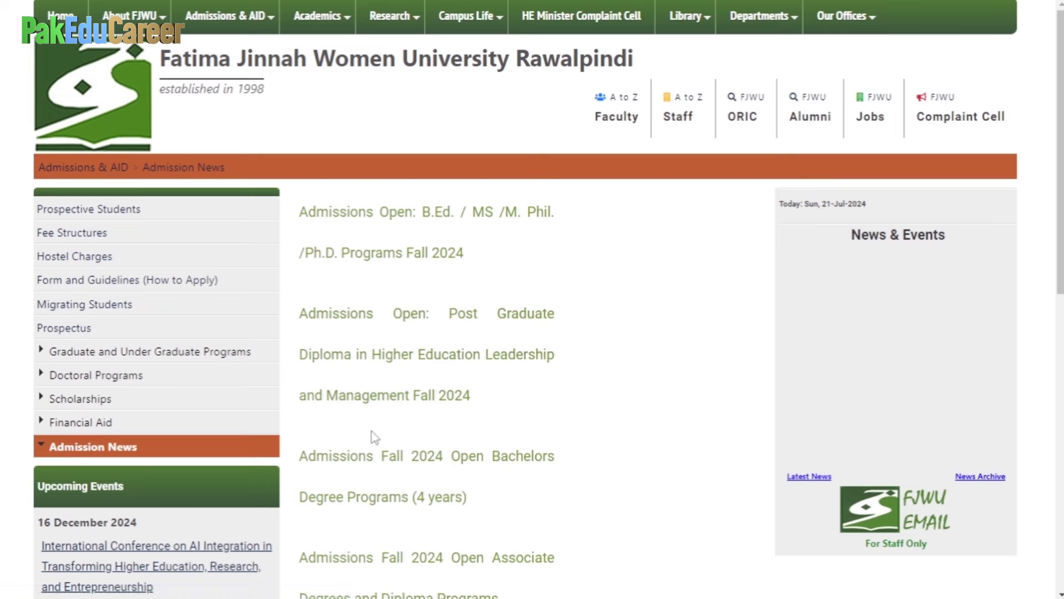
left_click(429, 460)
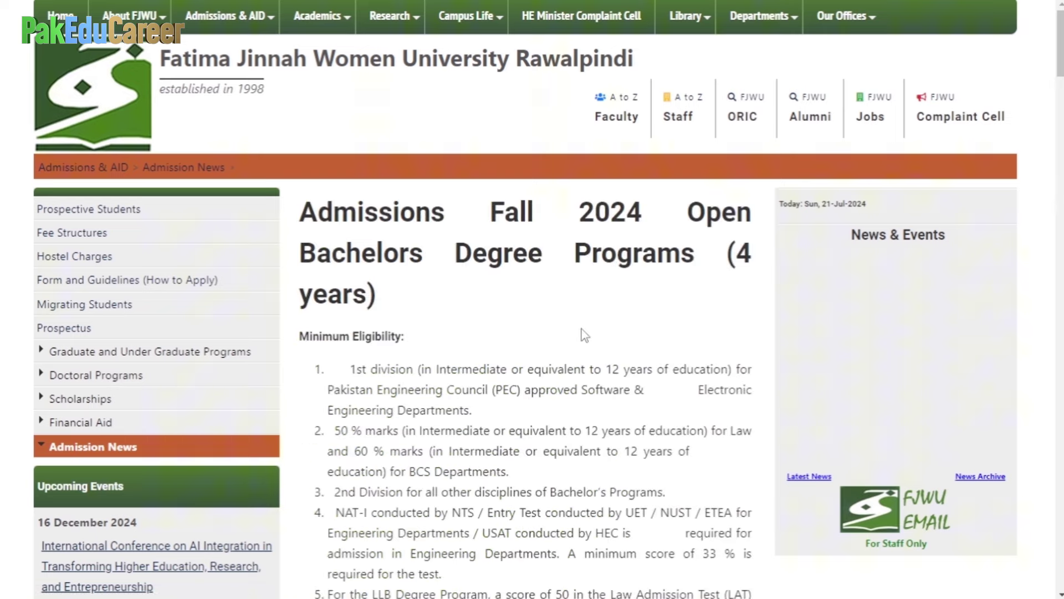
scroll(583, 334, "down", 20)
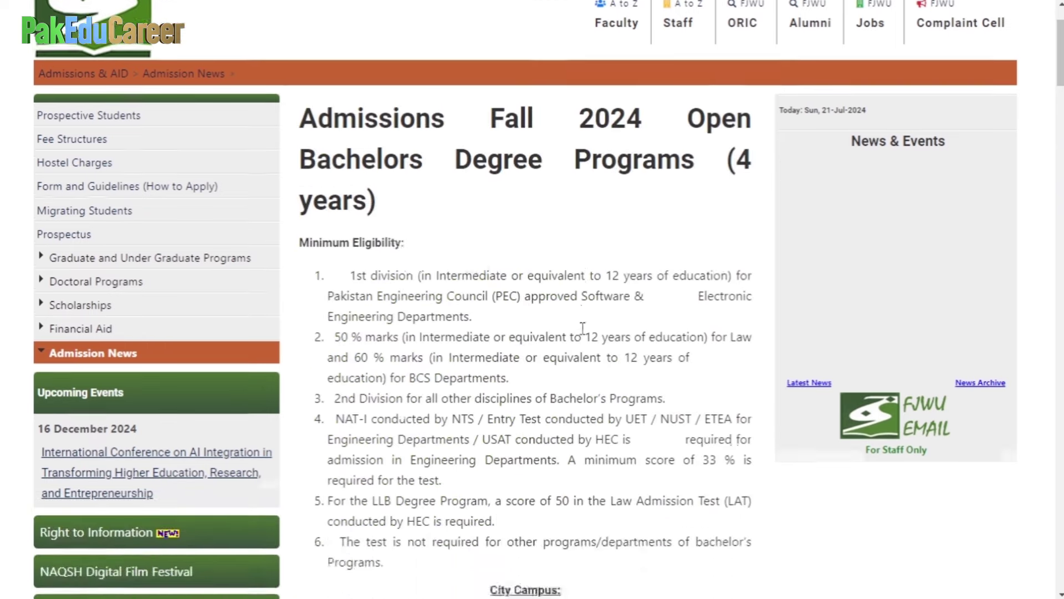
scroll(583, 330, "down", 20)
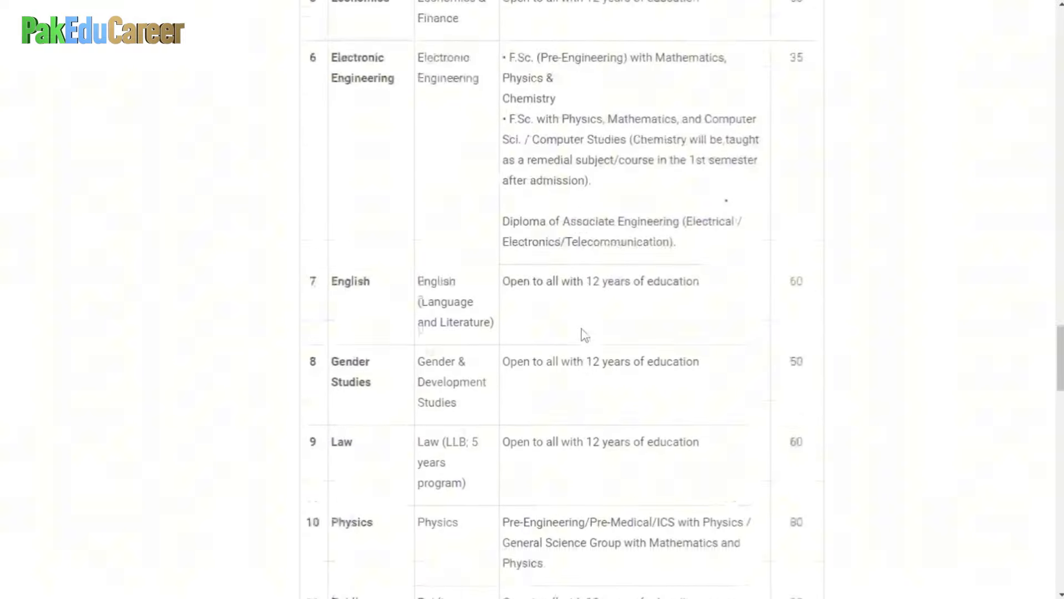
scroll(582, 329, "down", 15)
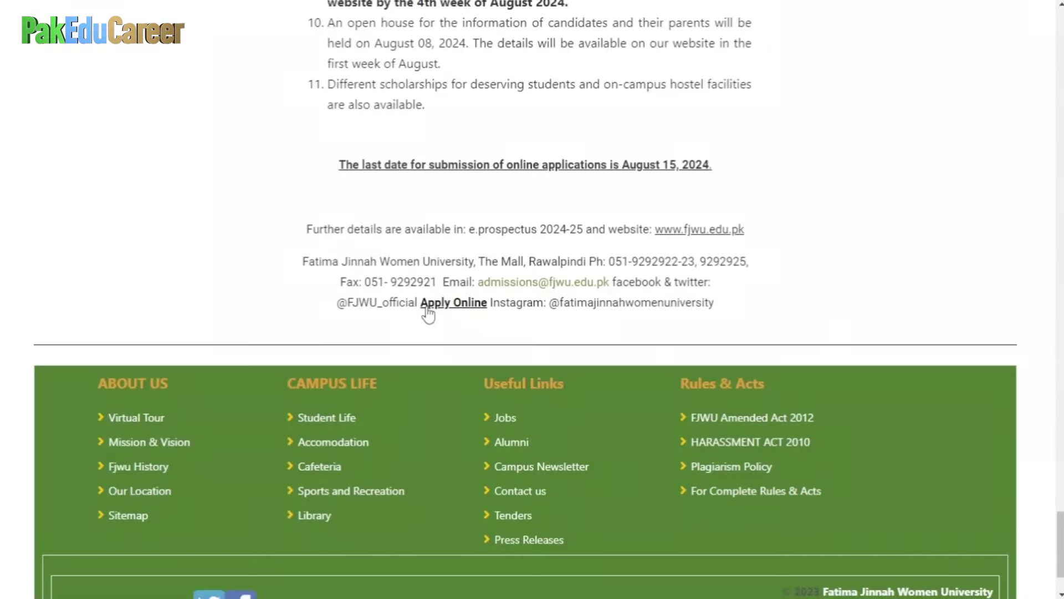
left_click(456, 304)
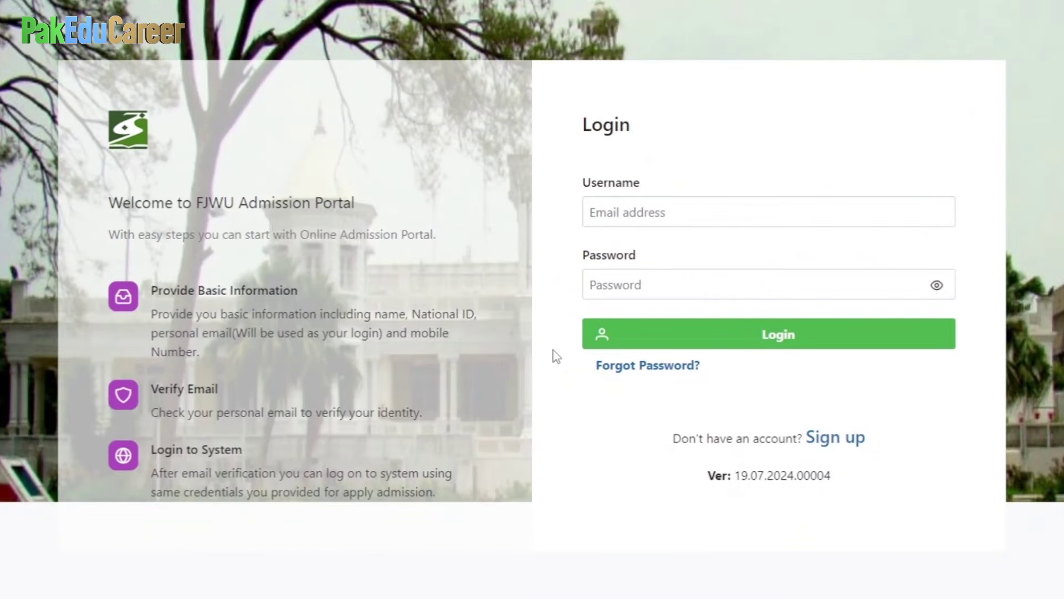
Open the new user sign-up form and go through its email, first name, last name and father name fields
left_click(836, 443)
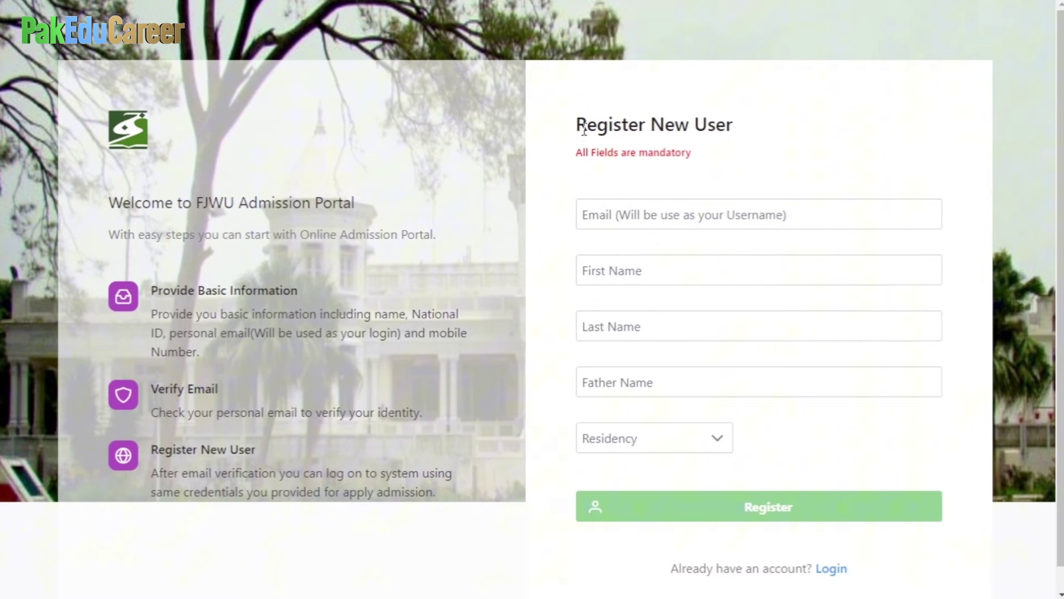
left_click(594, 217)
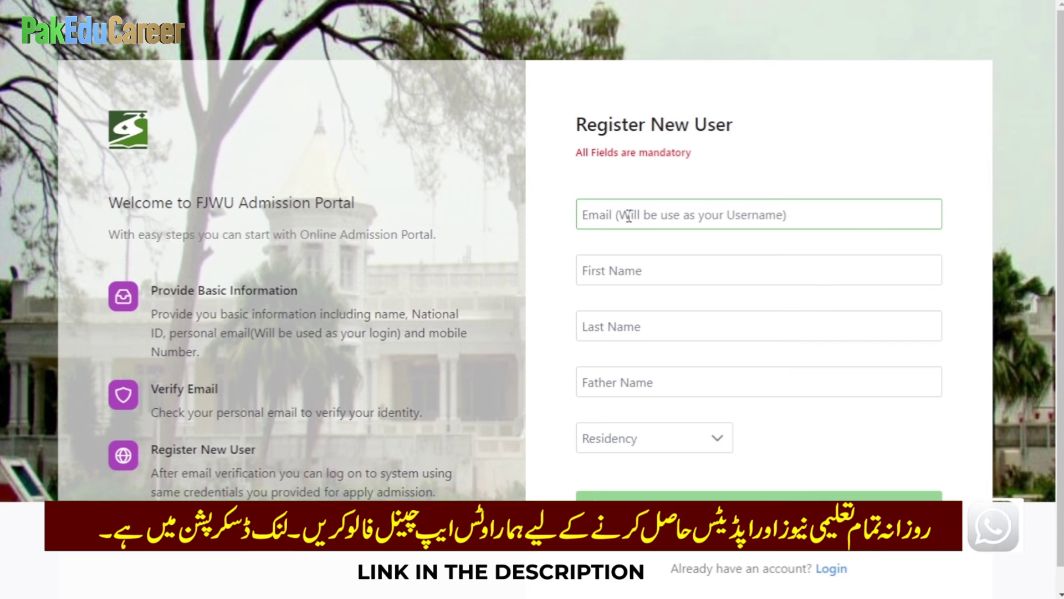
left_click(589, 277)
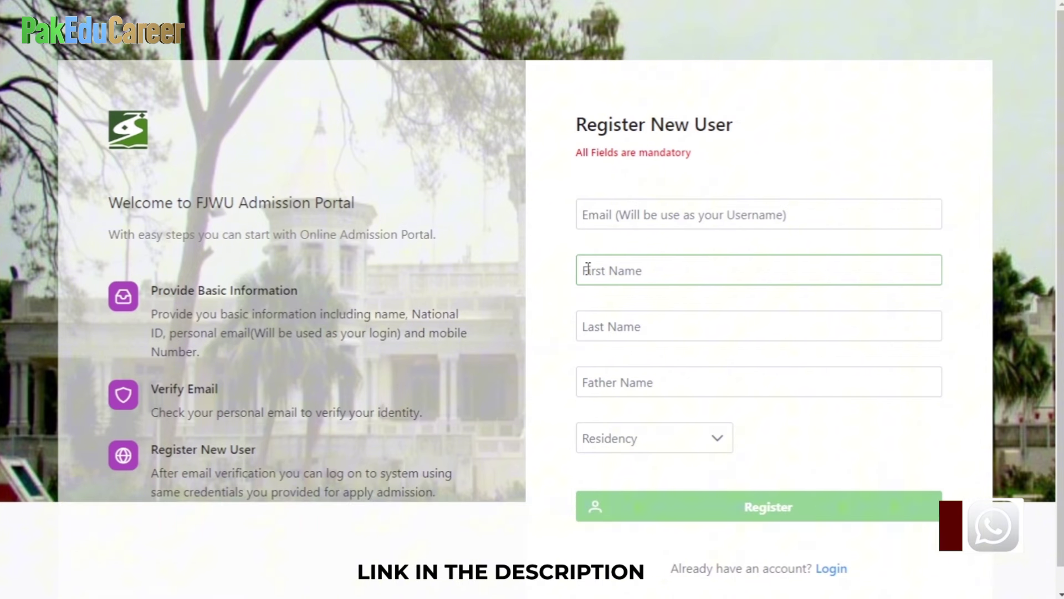
left_click(607, 331)
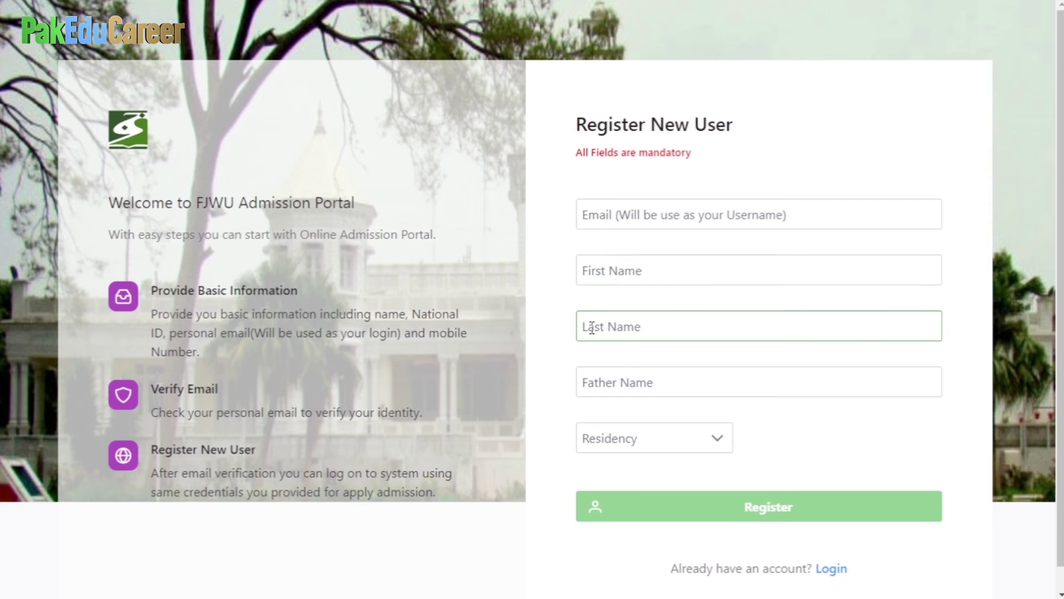
left_click(607, 386)
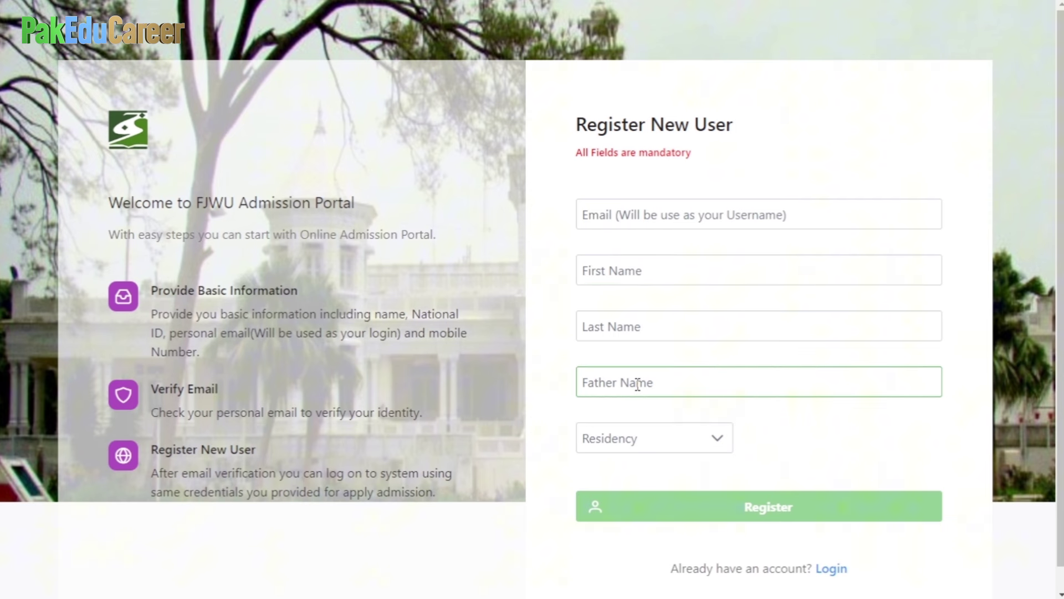
left_click(626, 328)
left_click(626, 376)
Set the residency to Pakistani and go to the CNIC/B-Form and mobile number fields
left_click(713, 437)
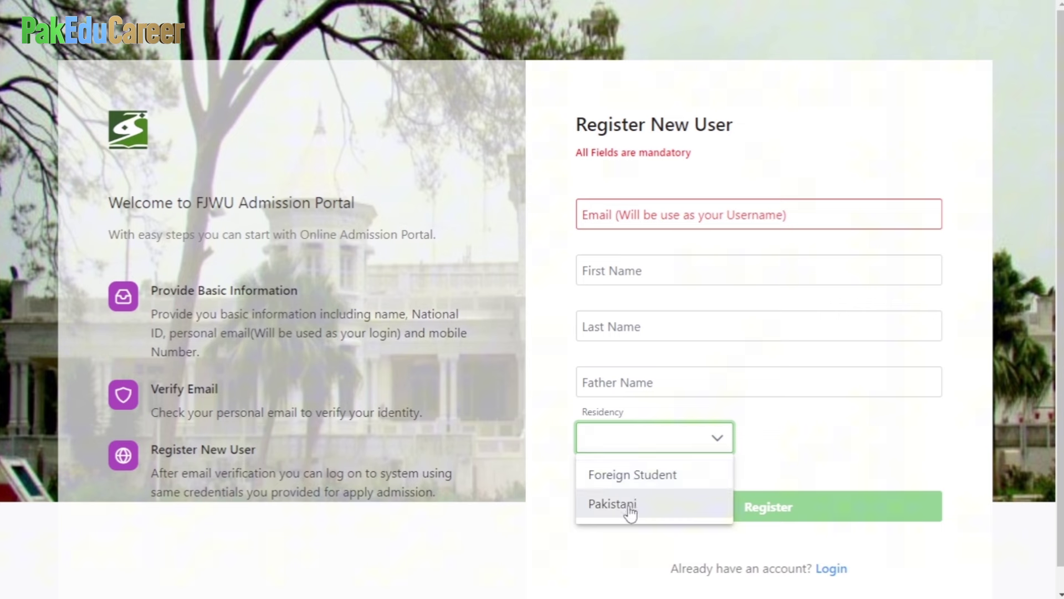
left_click(630, 511)
scroll(631, 505, "down", 2)
left_click(606, 403)
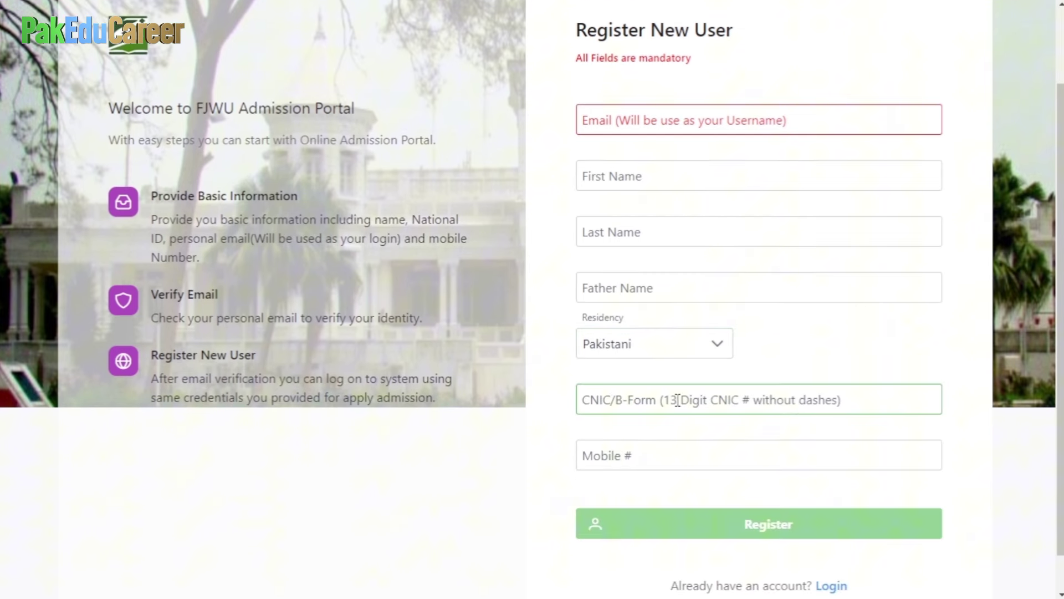
left_click(674, 466)
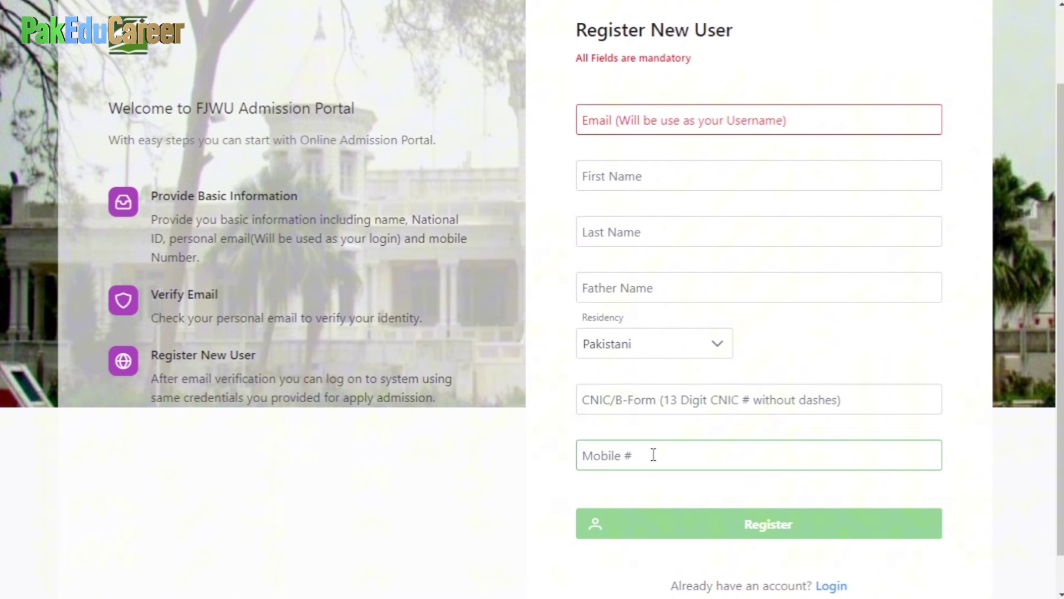
Change the residency to Foreign Student and go to the passport number and mobile number fields
left_click(654, 343)
left_click(615, 407)
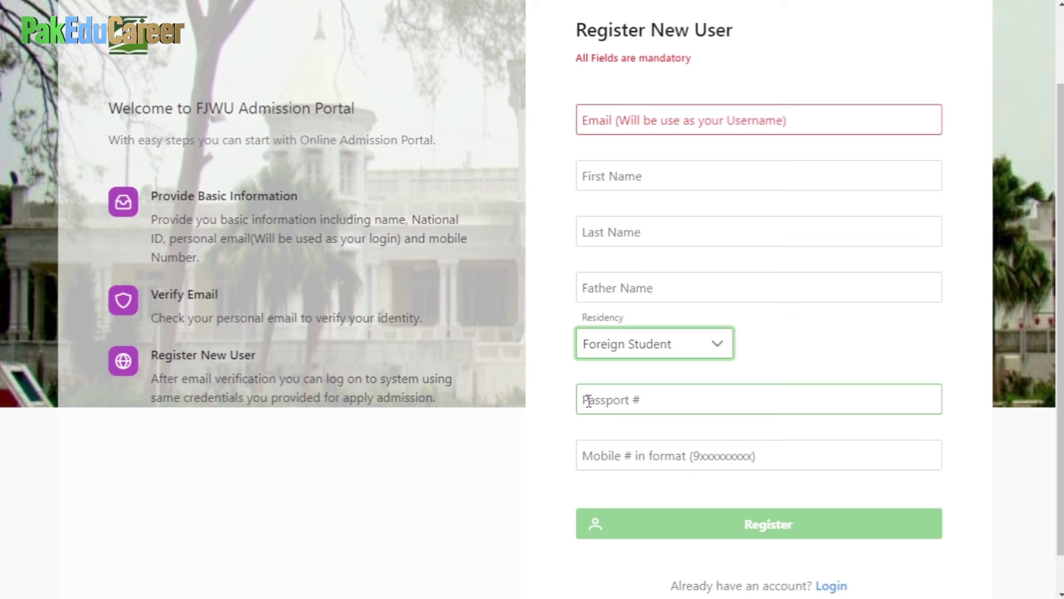
left_click(593, 455)
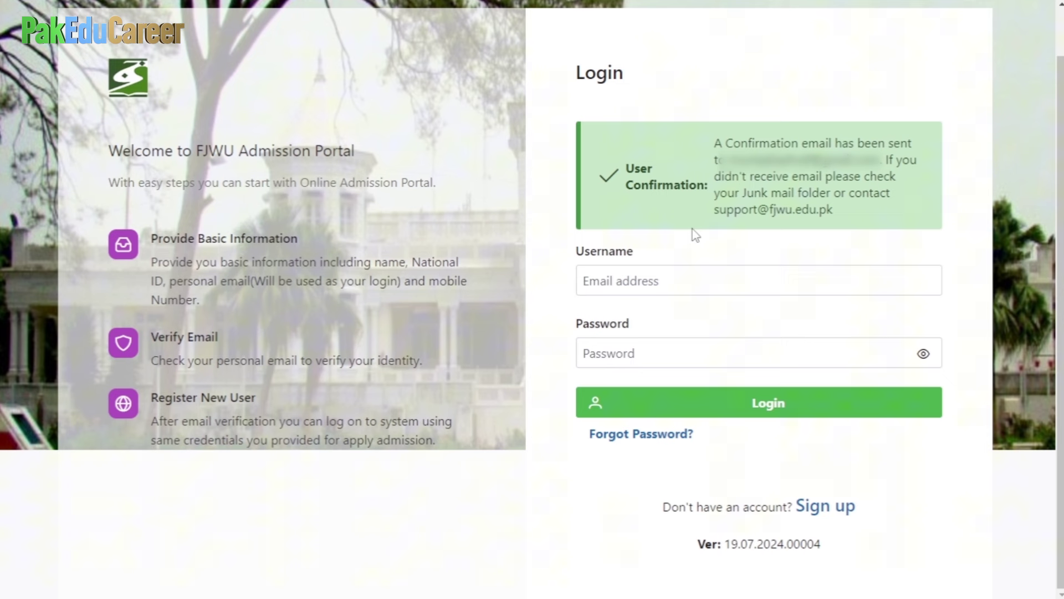
Log in to the admission portal with the registered email address as username and the account password
left_click(669, 353)
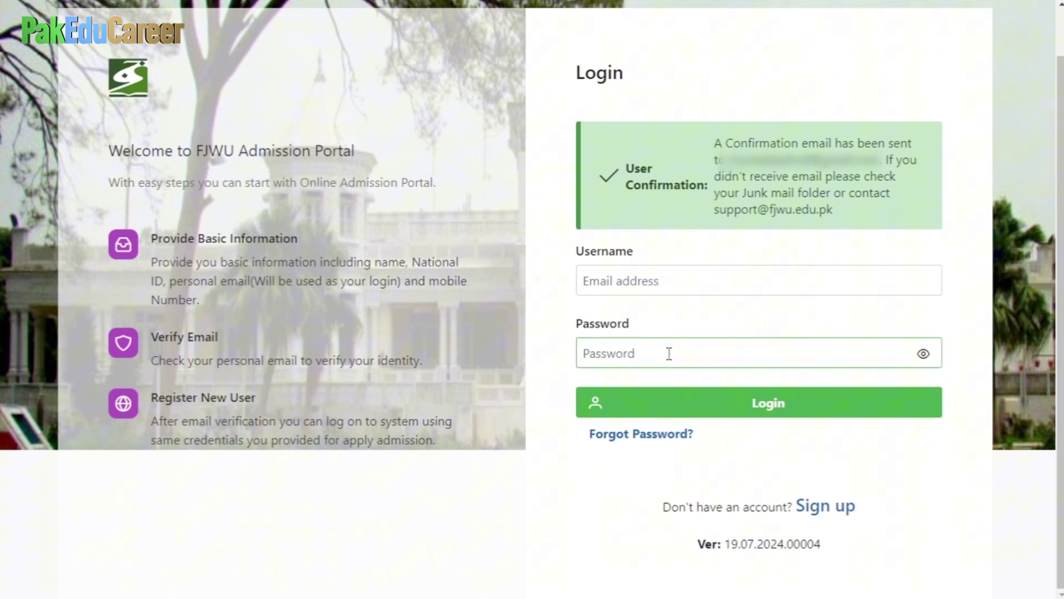
left_click(663, 225)
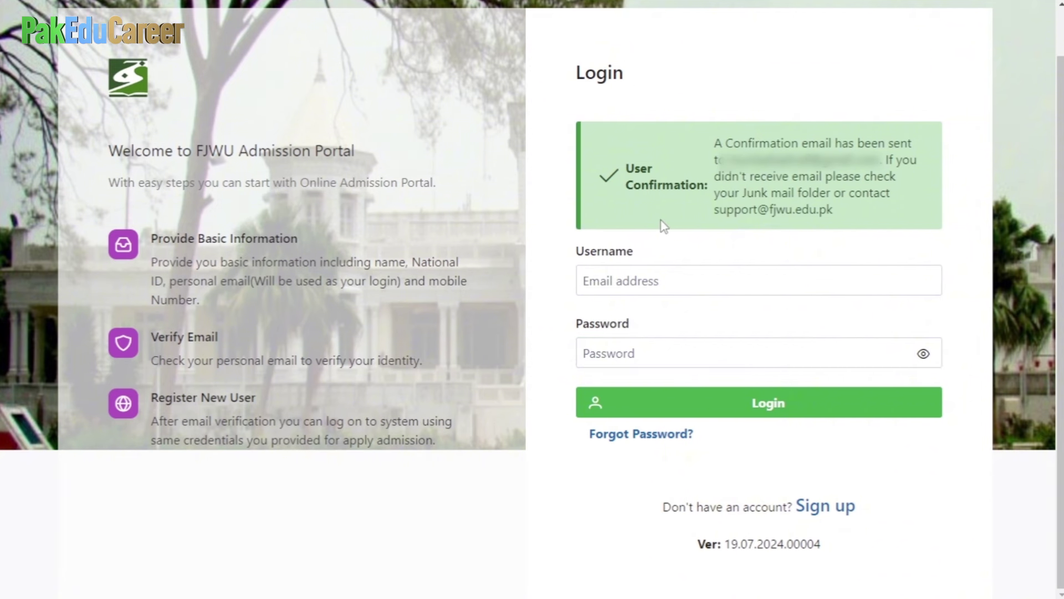
left_click(592, 280)
left_click(627, 353)
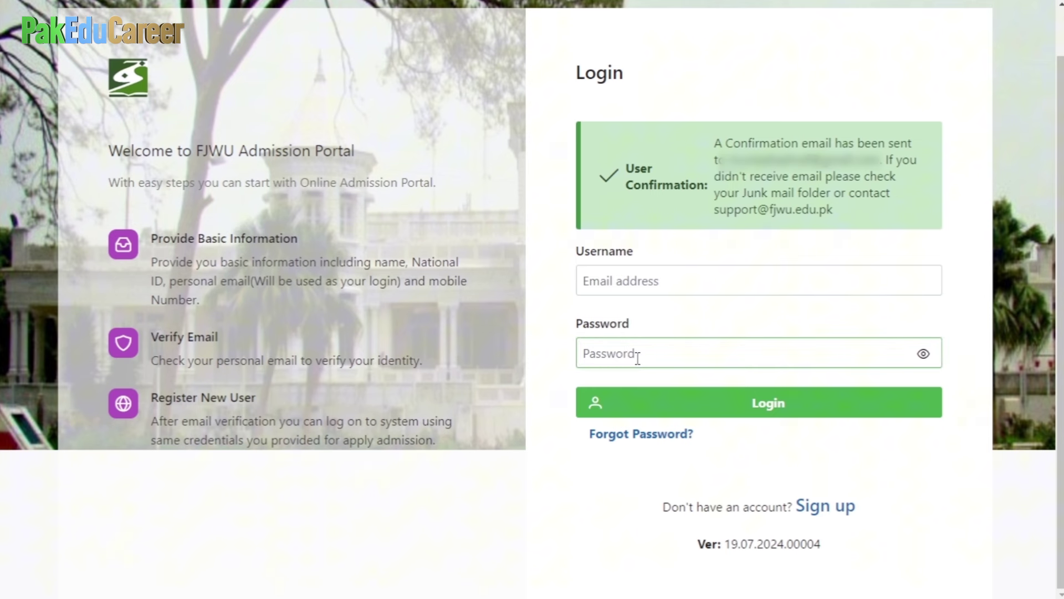
left_click(734, 211)
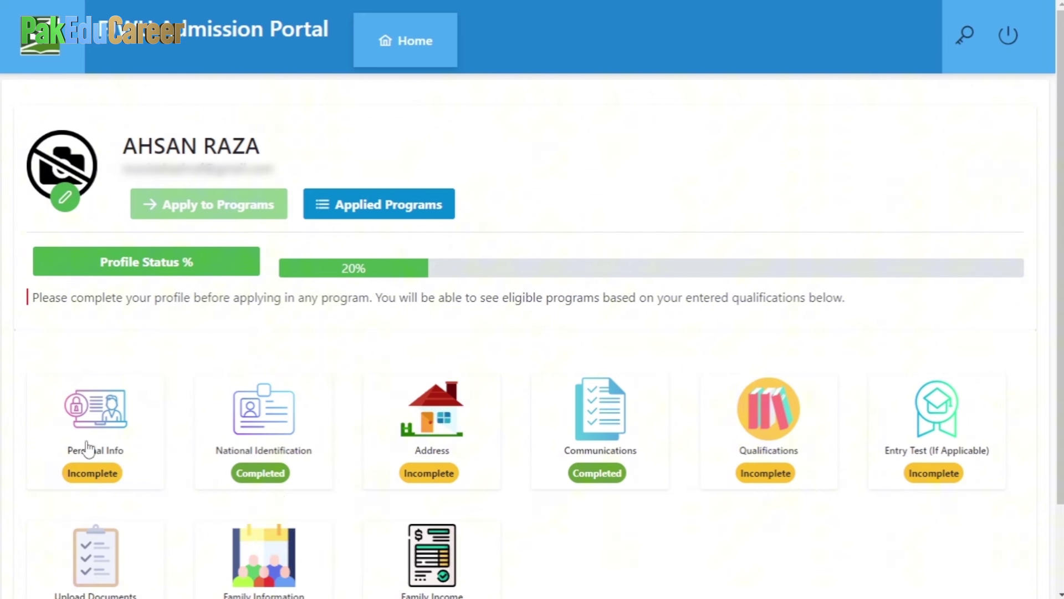
Open the Personal Info section, set the salutation type to Mr. and enter the applicant's date of birth
left_click(90, 474)
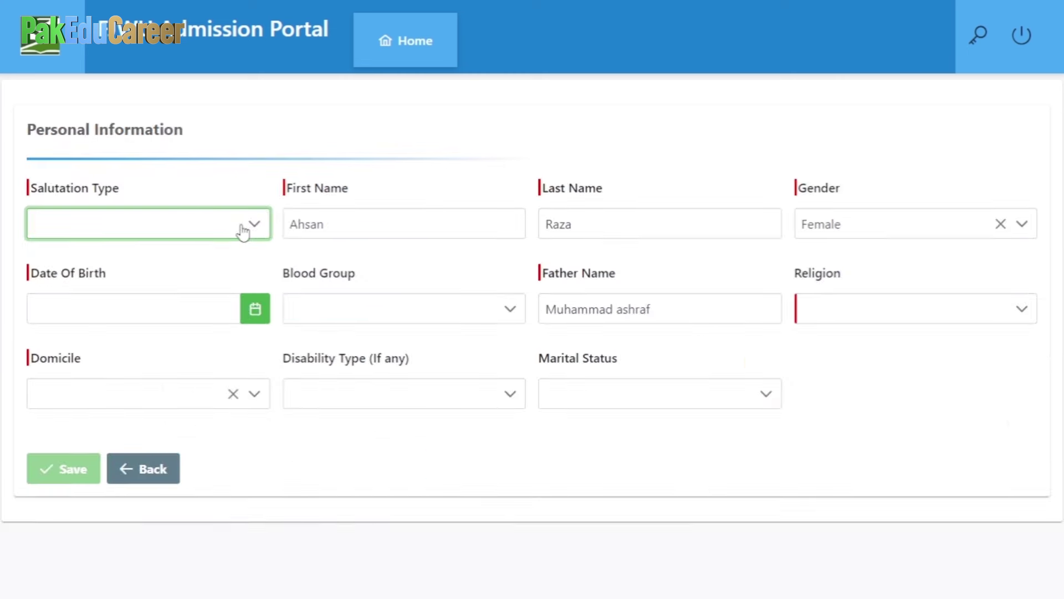
left_click(240, 224)
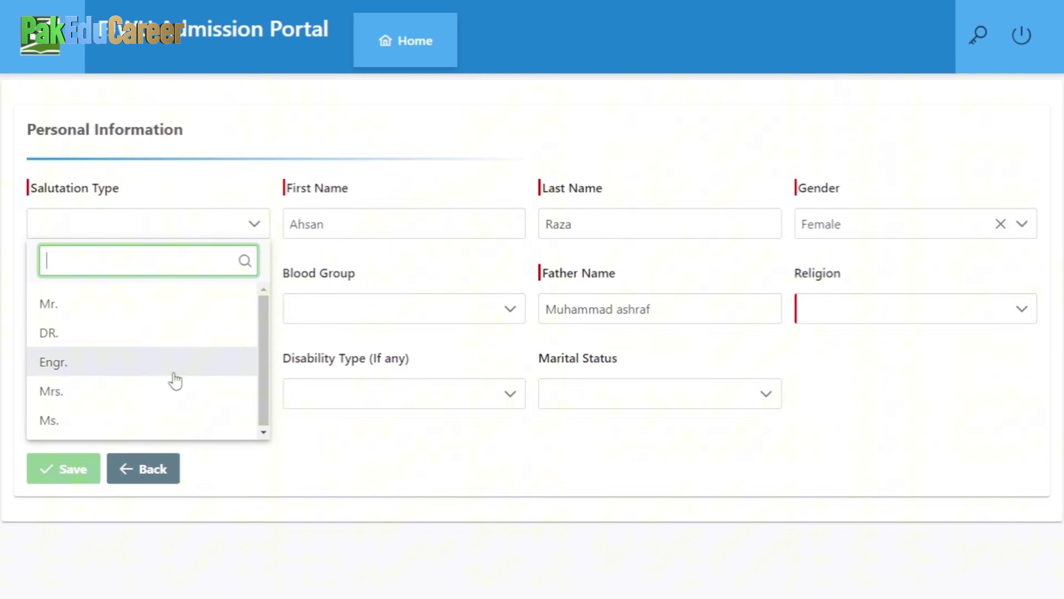
left_click(48, 304)
left_click(363, 226)
left_click(548, 236)
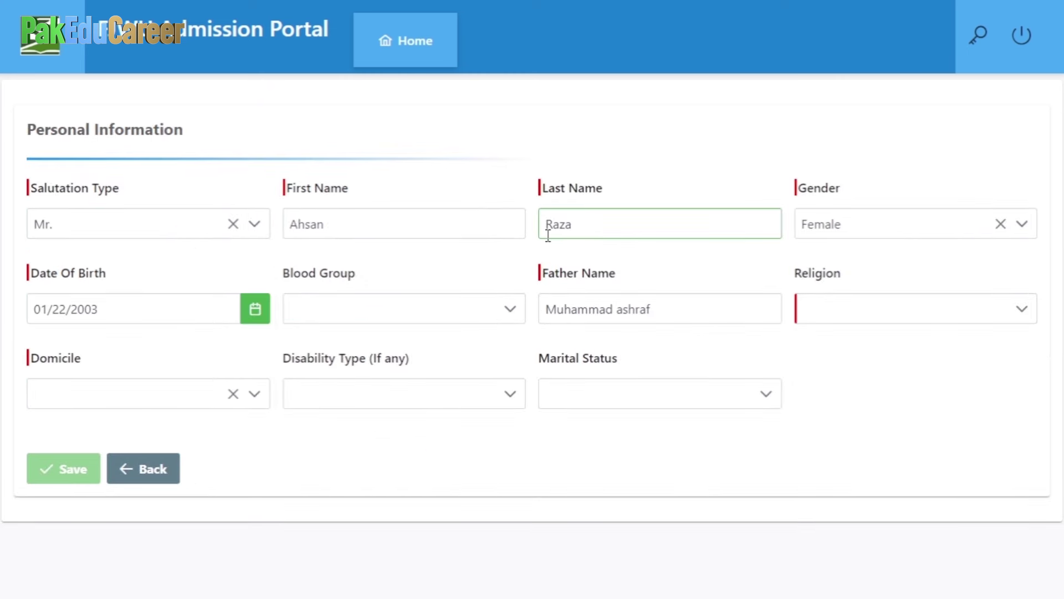
Fill in the father's name and go through the gender and date of birth fields
left_click(546, 308)
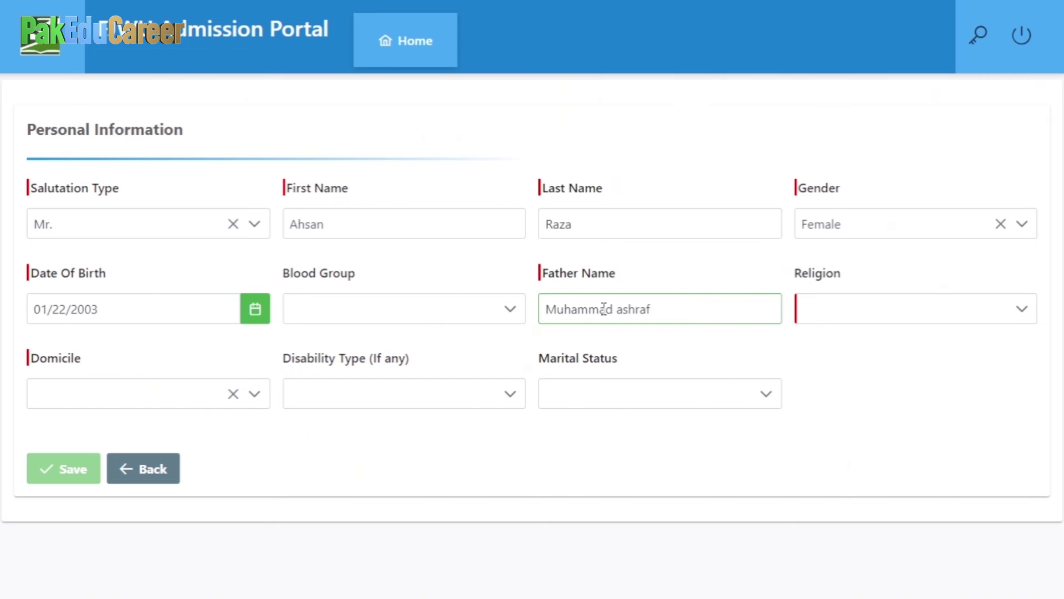
left_click(1022, 223)
left_click(872, 337)
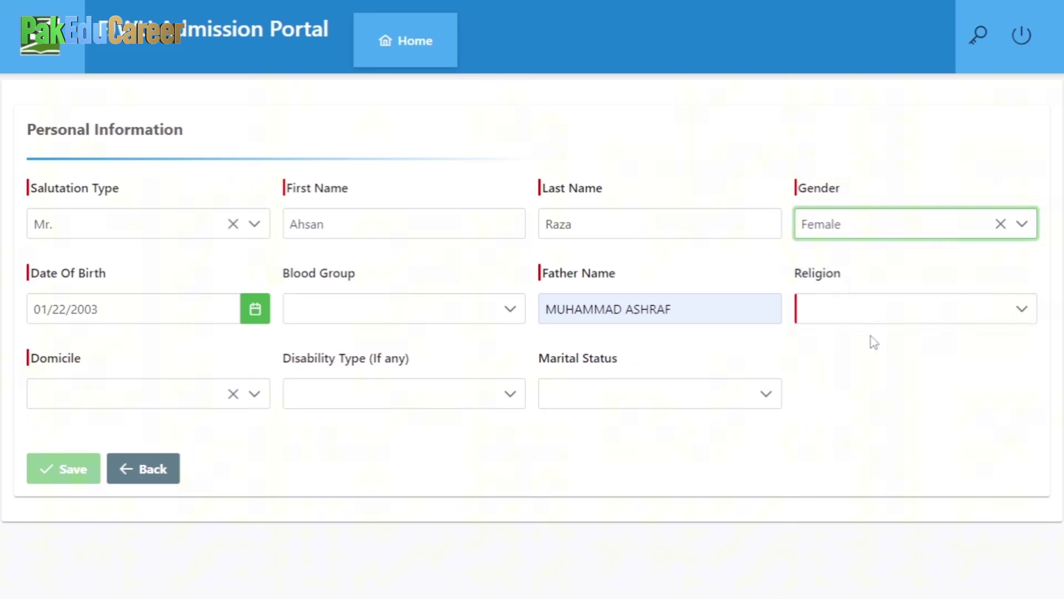
left_click(163, 307)
Set the blood group to A+ and the religion to Muslim
left_click(404, 309)
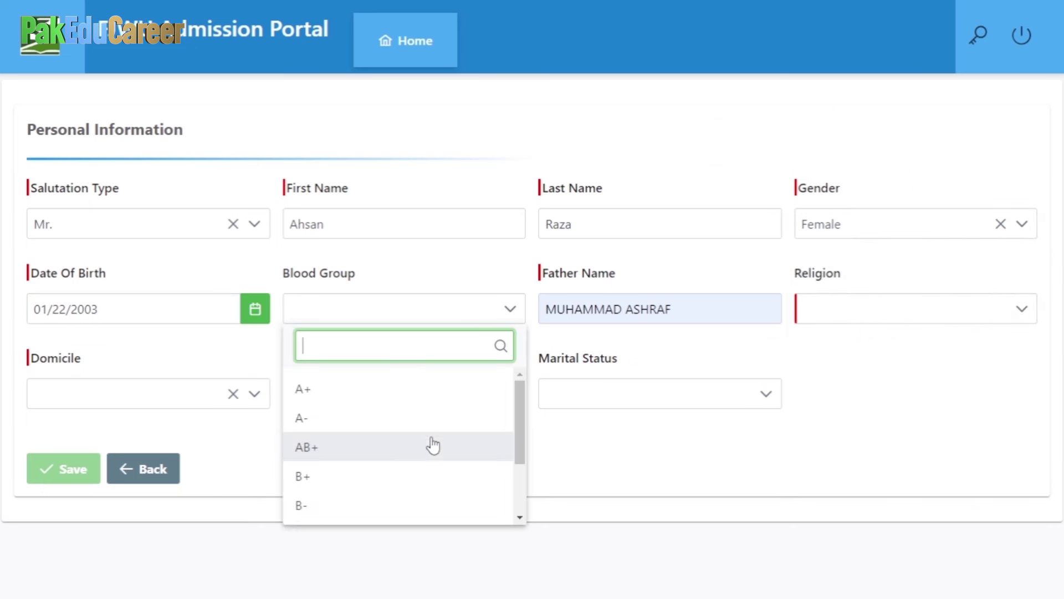
left_click(423, 401)
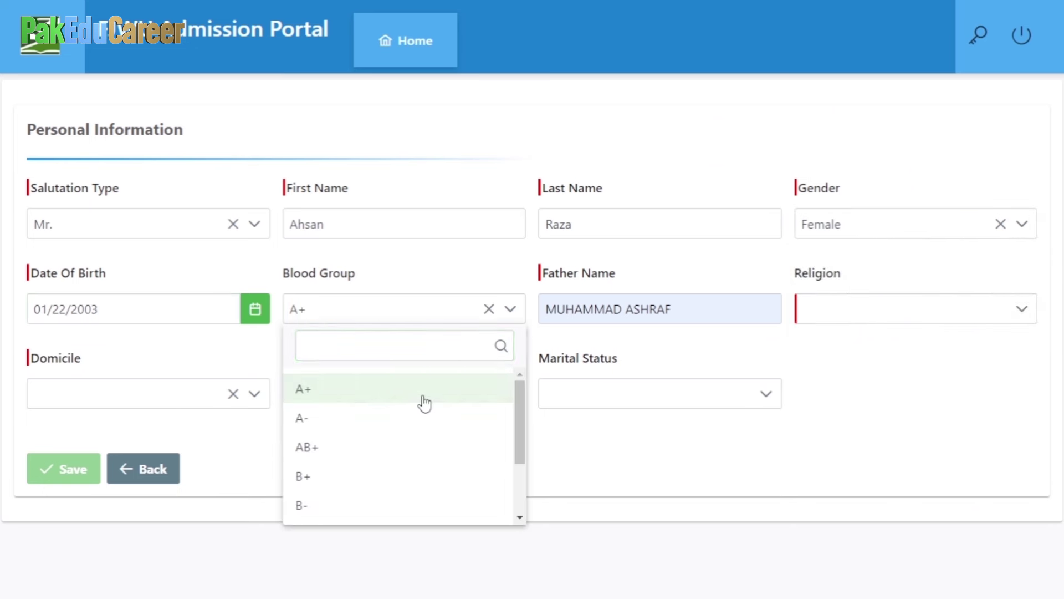
left_click(960, 308)
left_click(827, 505)
Set the domicile to Attock and the disability type to None
left_click(254, 395)
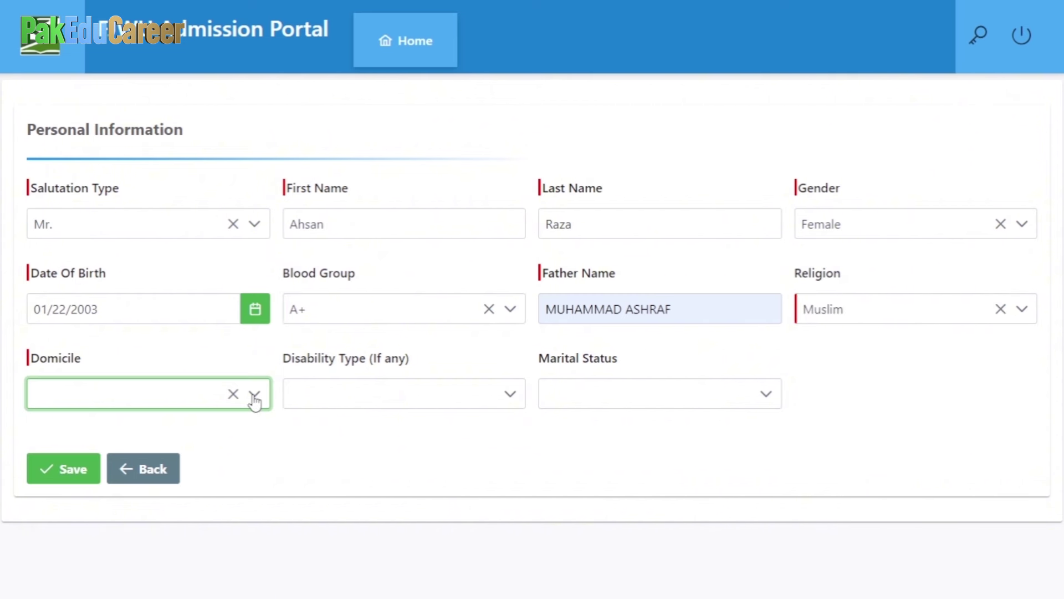
left_click(254, 395)
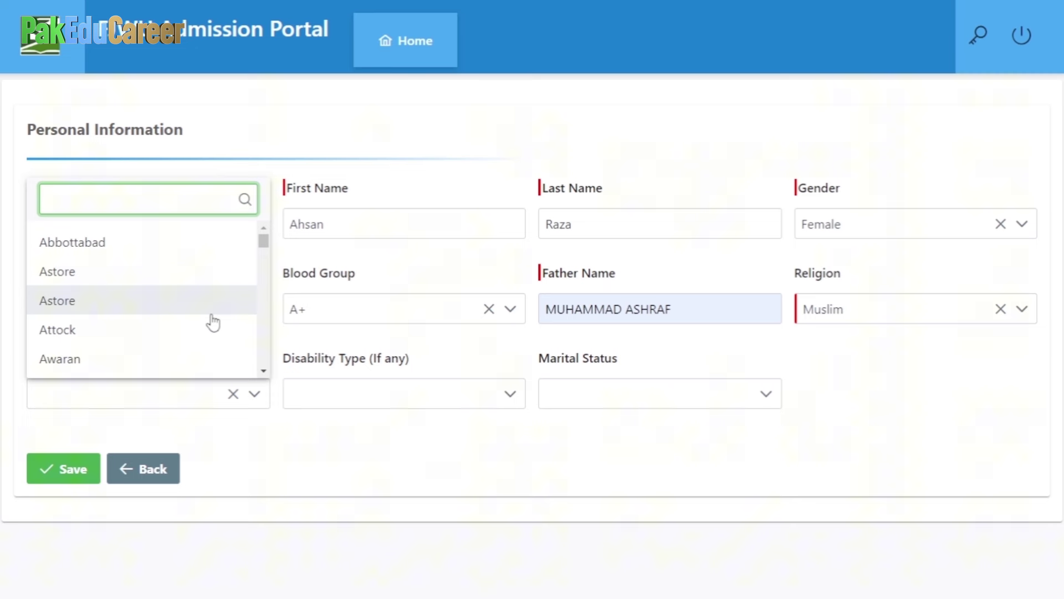
left_click(213, 327)
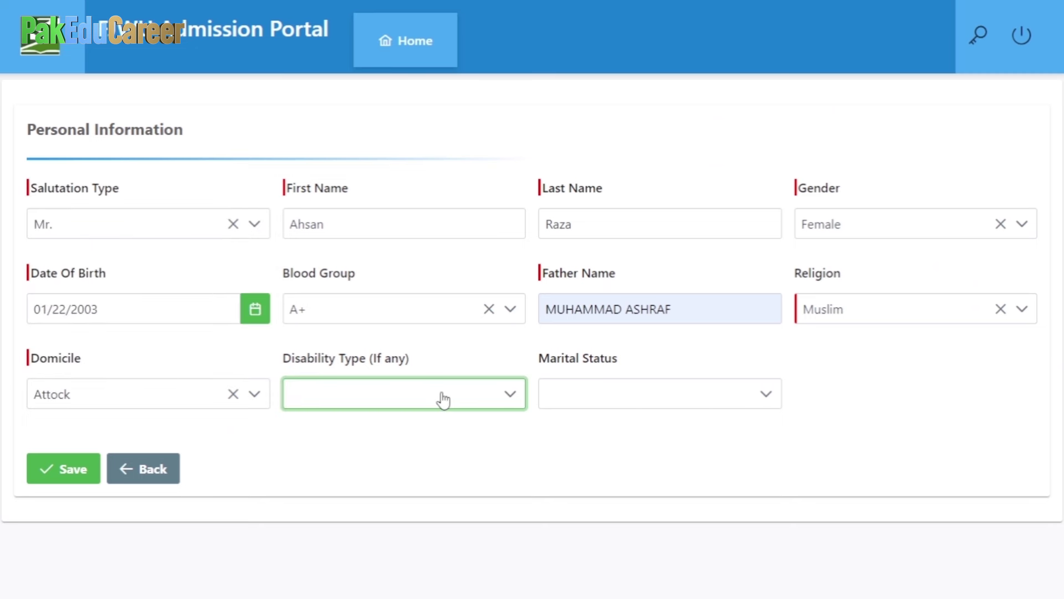
left_click(509, 395)
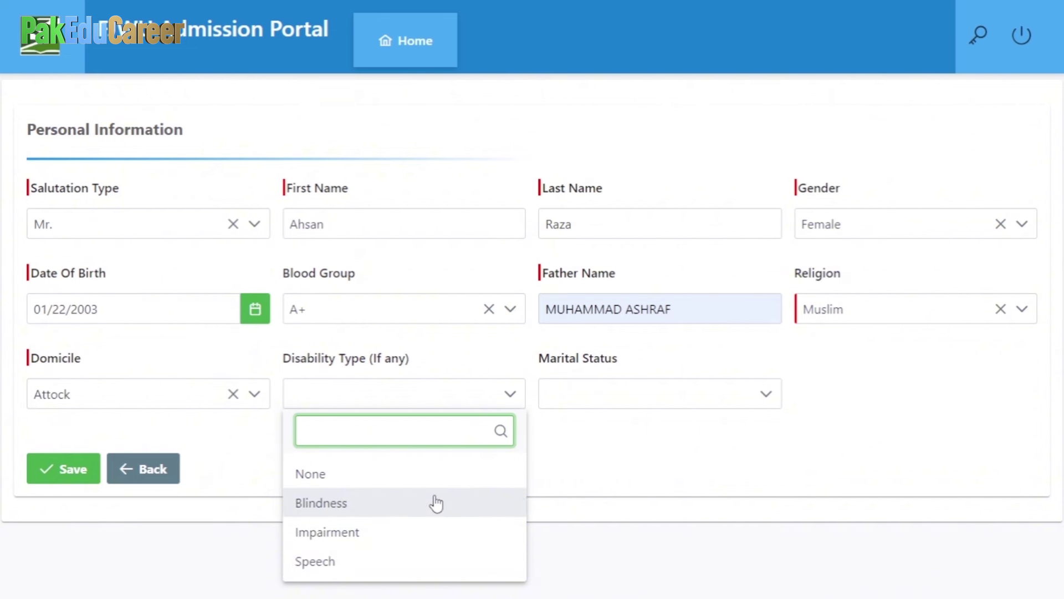
left_click(348, 478)
Set the marital status to Single and save the personal information
left_click(732, 400)
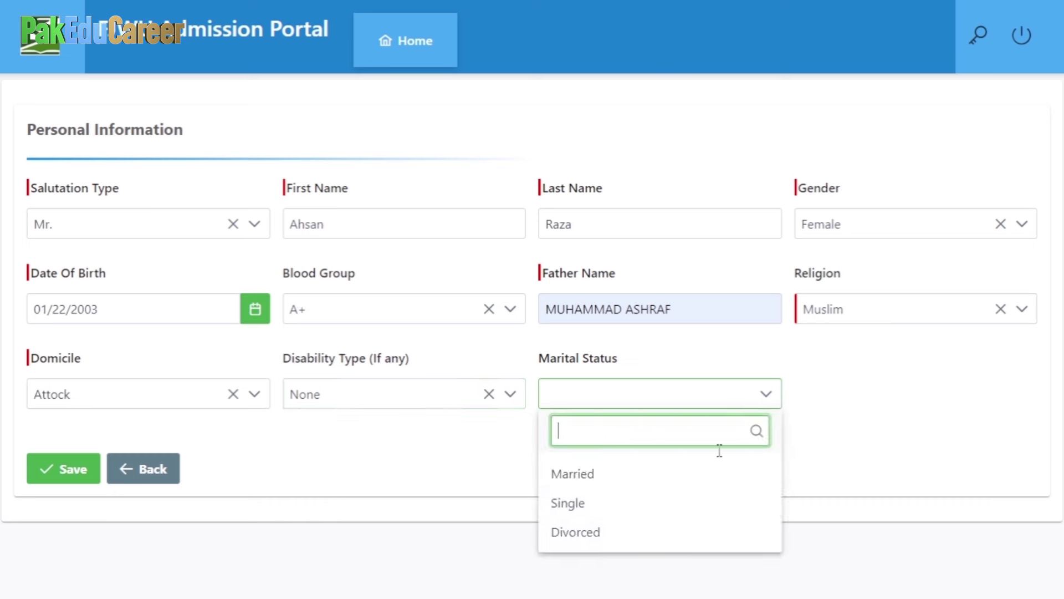
left_click(649, 505)
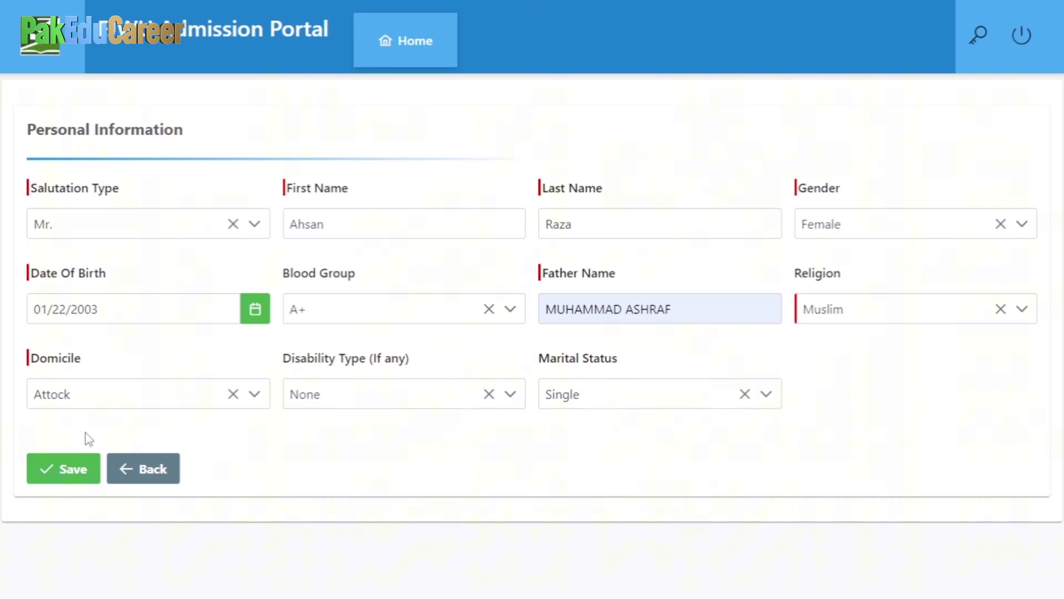
left_click(66, 472)
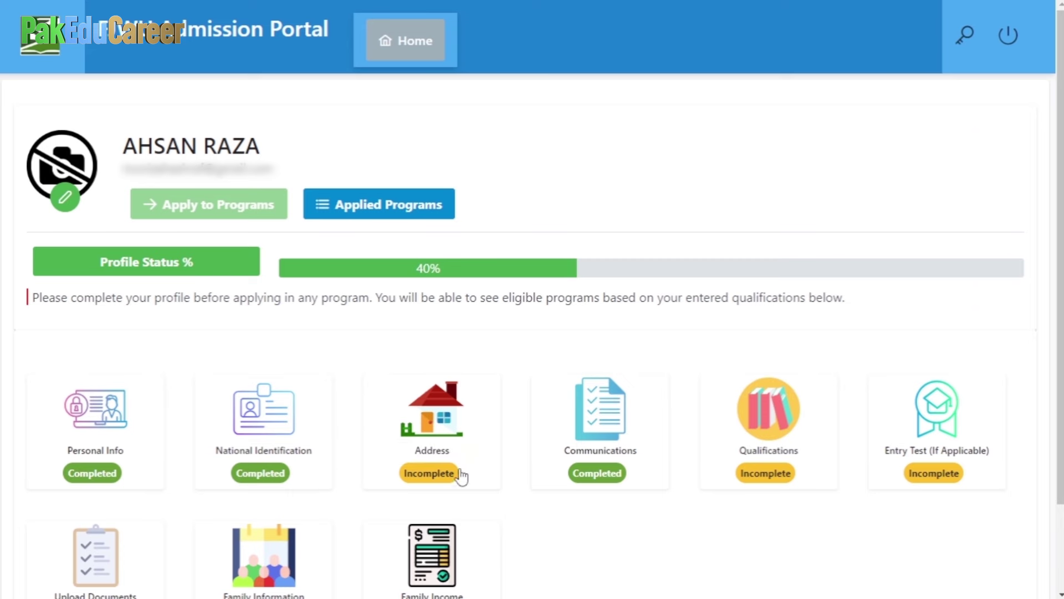
Open the Address section, enter the permanent address line and choose Alipur as its city
left_click(422, 480)
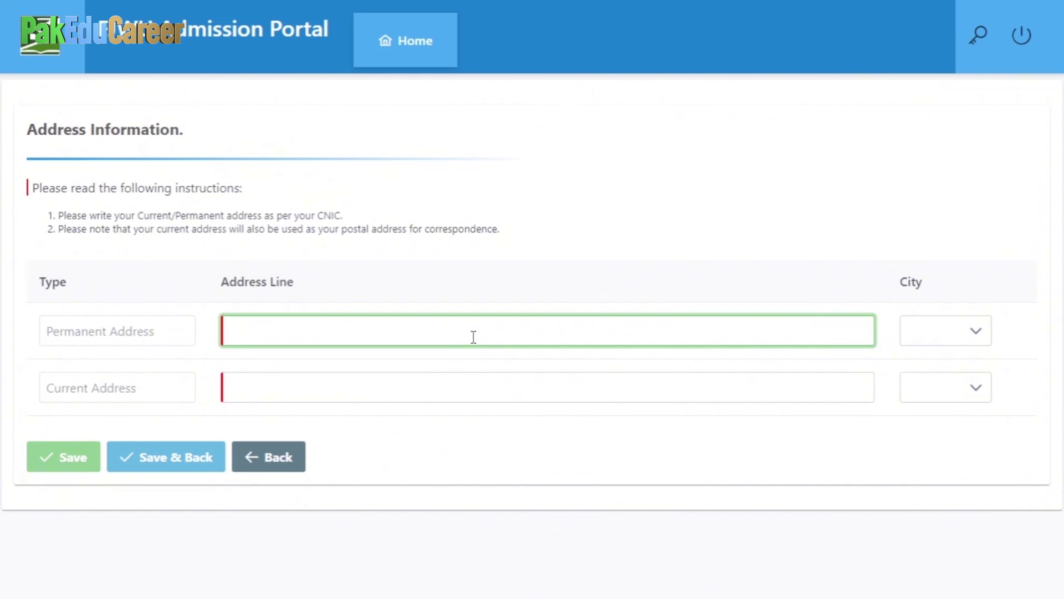
left_click(978, 333)
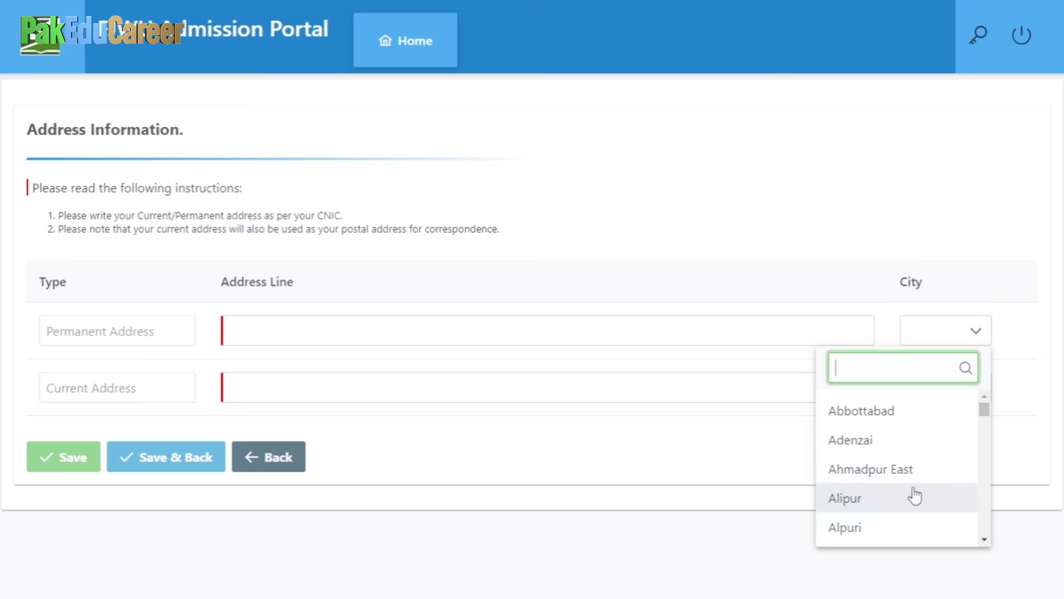
left_click(887, 498)
Enter the current address line with Alipur as its city and save the address information
left_click(501, 392)
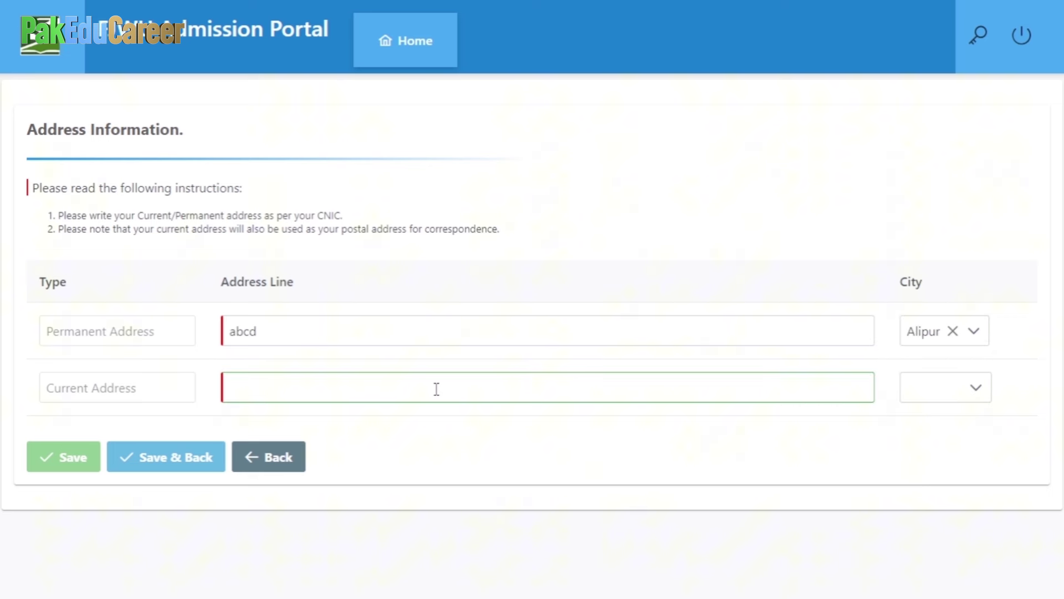
left_click(938, 391)
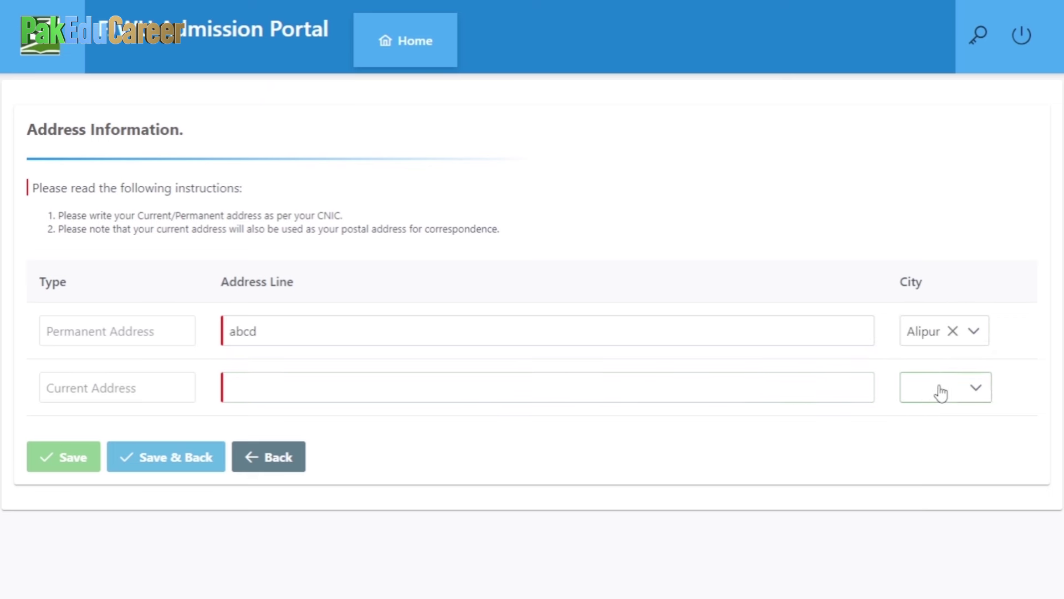
left_click(981, 393)
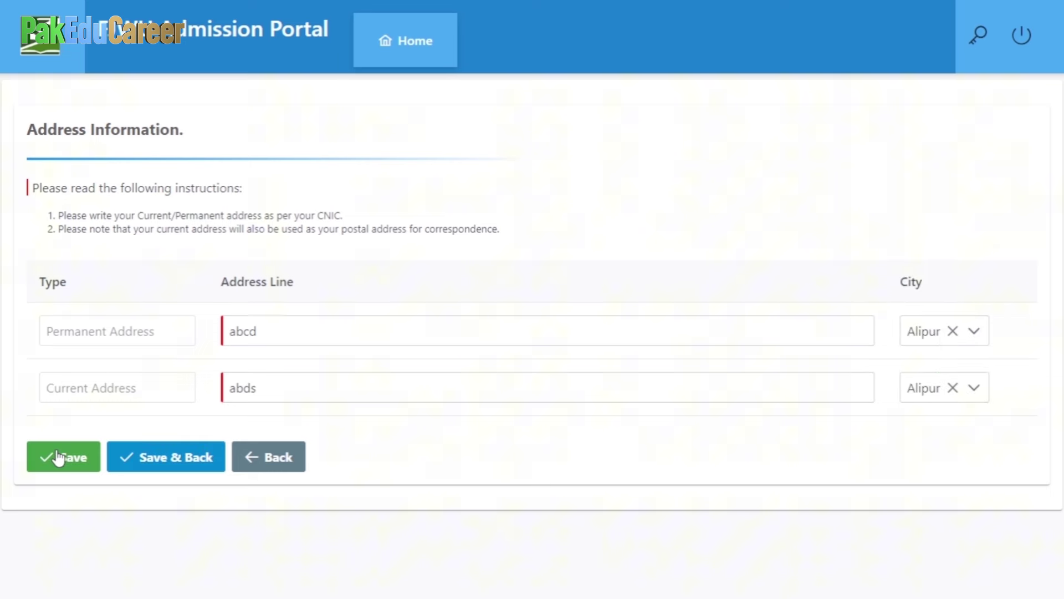
left_click(67, 458)
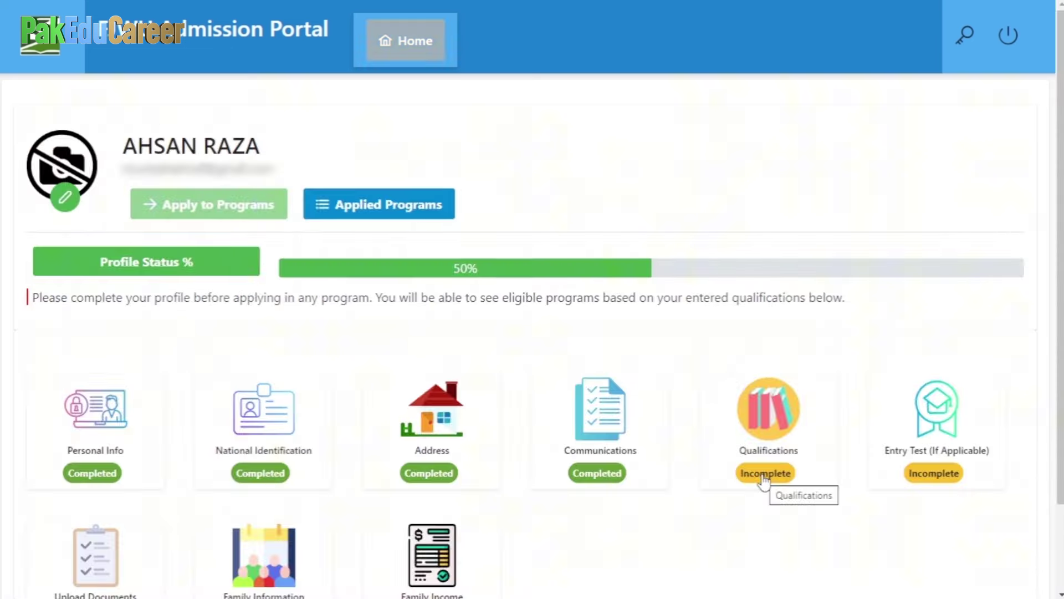
Open the Qualifications section, add an Intermediate or Equivalent row and tick the Matric or Equivalent row
left_click(765, 474)
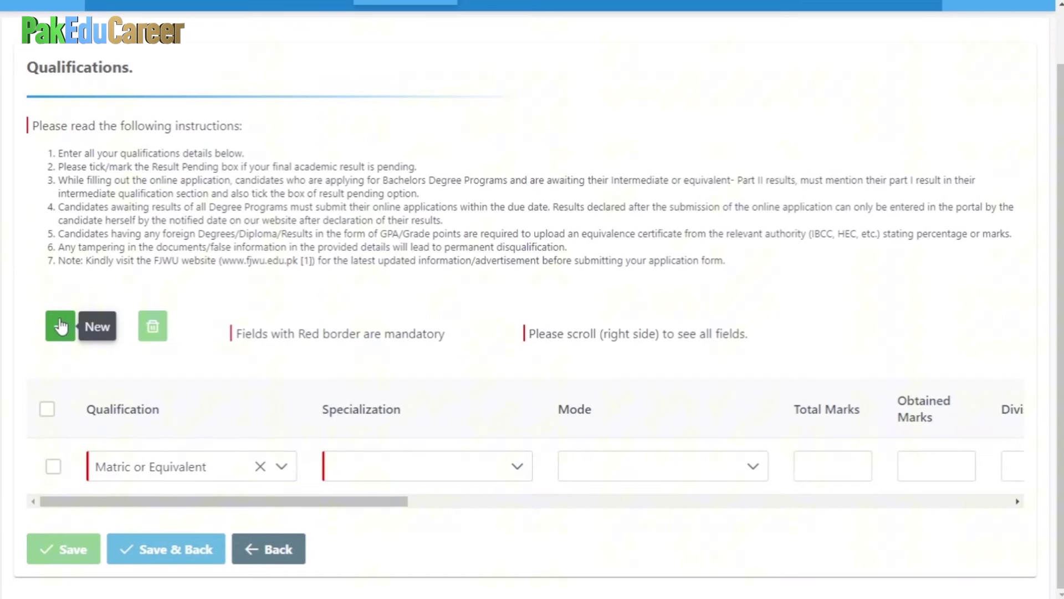
left_click(61, 326)
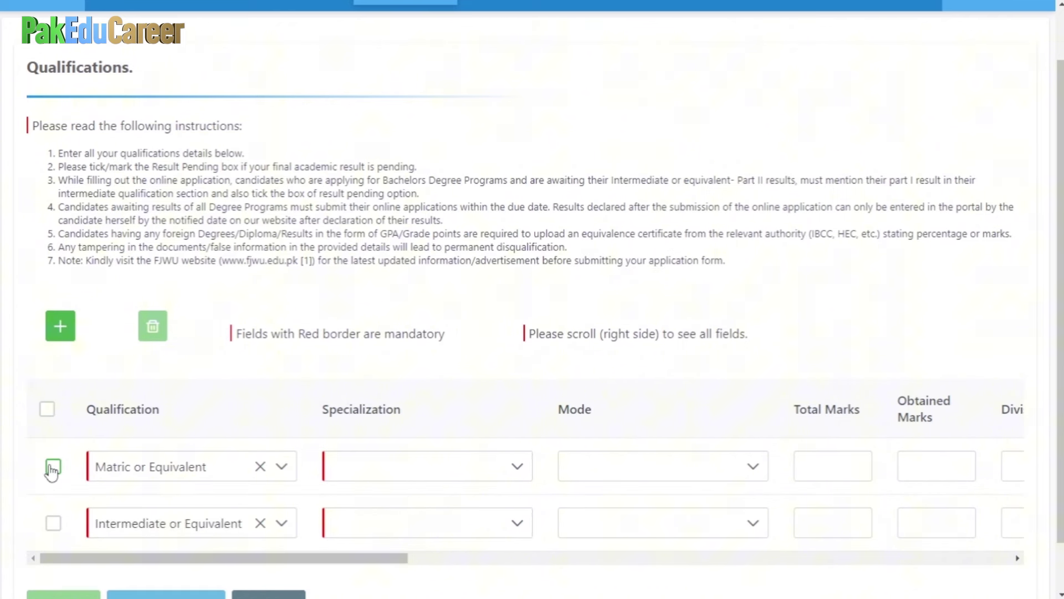
left_click(53, 469)
Set the Matric specialization to Science (Biology) and the mode to Regular Full Time, and go to the row's marks fields
left_click(517, 466)
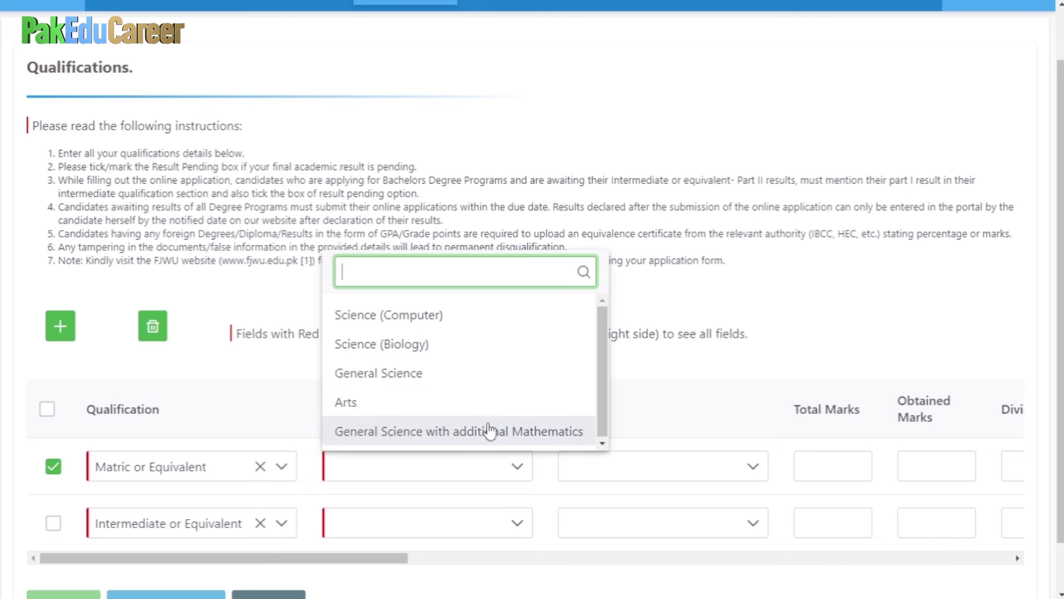
left_click(422, 345)
left_click(754, 468)
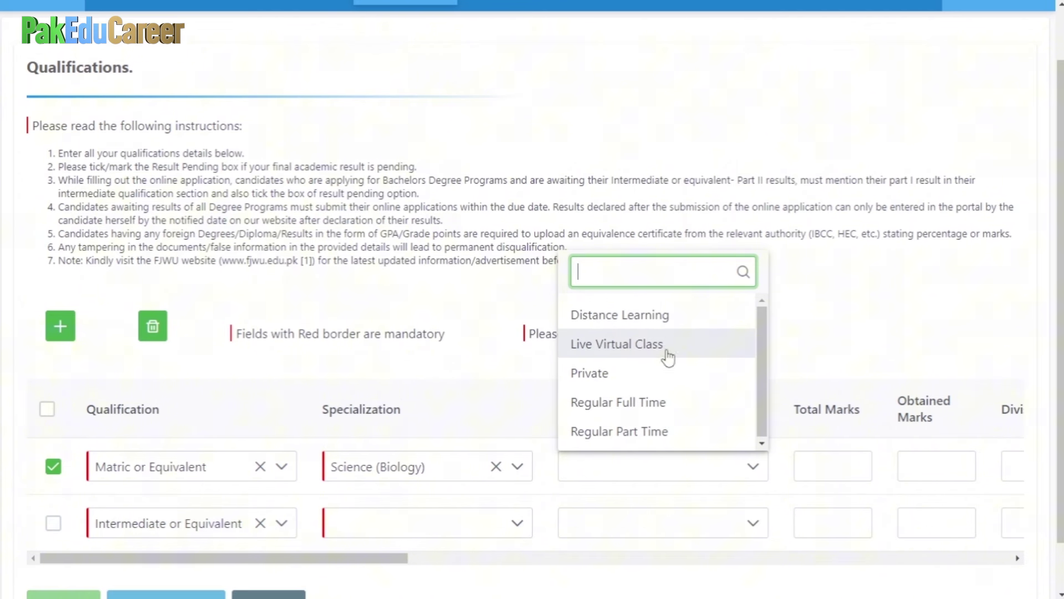
left_click(645, 412)
key("Tab")
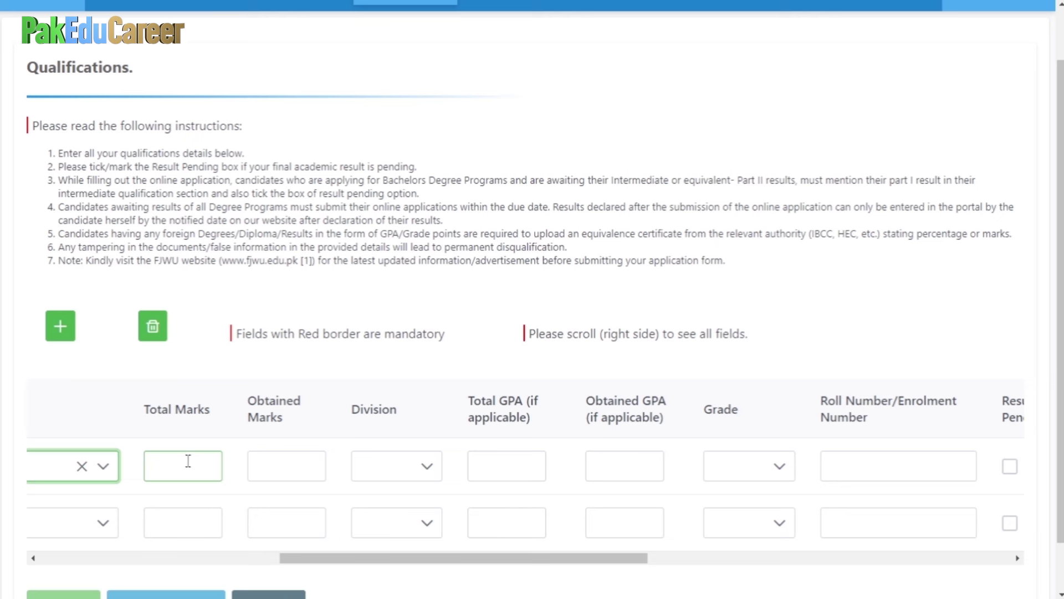
left_click(280, 461)
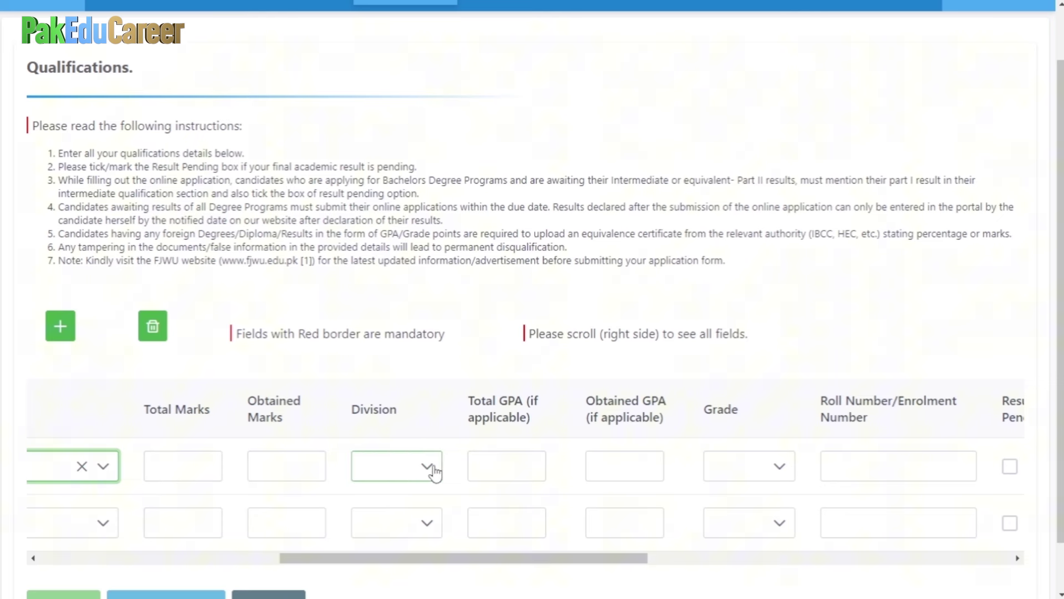